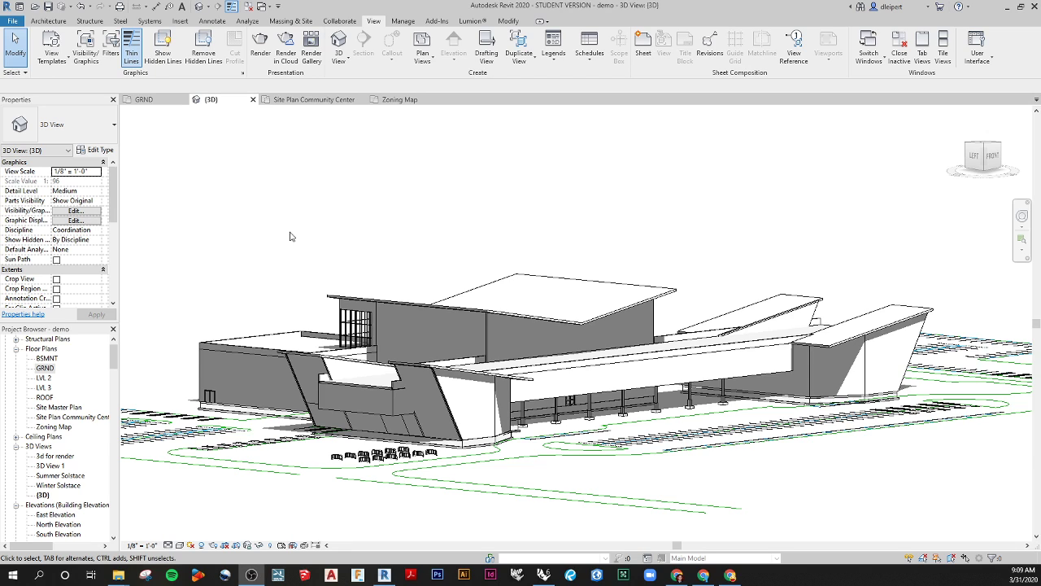
View the SketchUp model in the browser, then start and cancel a DWG export in Revit
{"action": "left_click", "coordinate": [729, 575]}
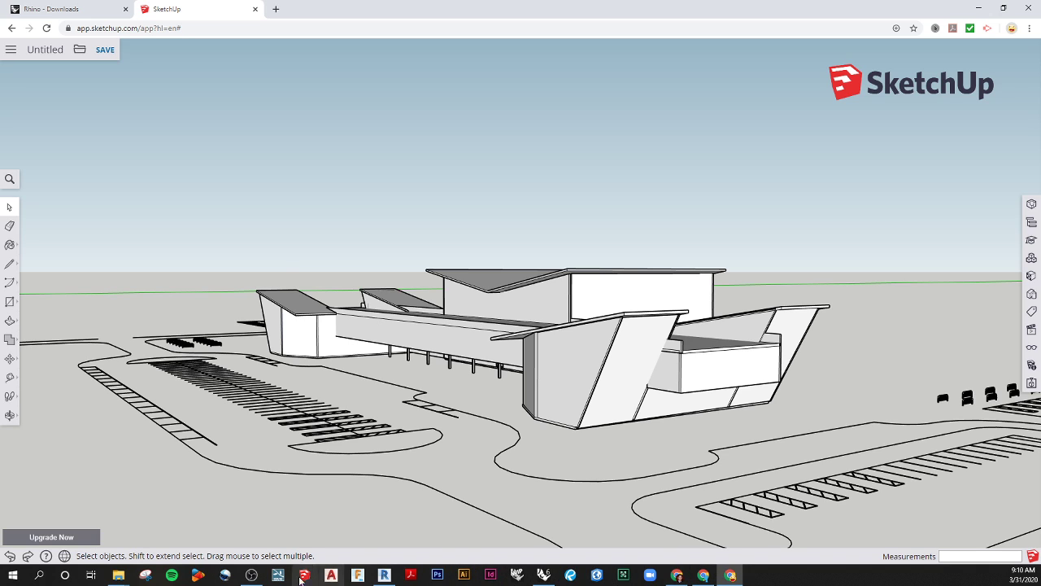
{"action": "left_click", "coordinate": [384, 575]}
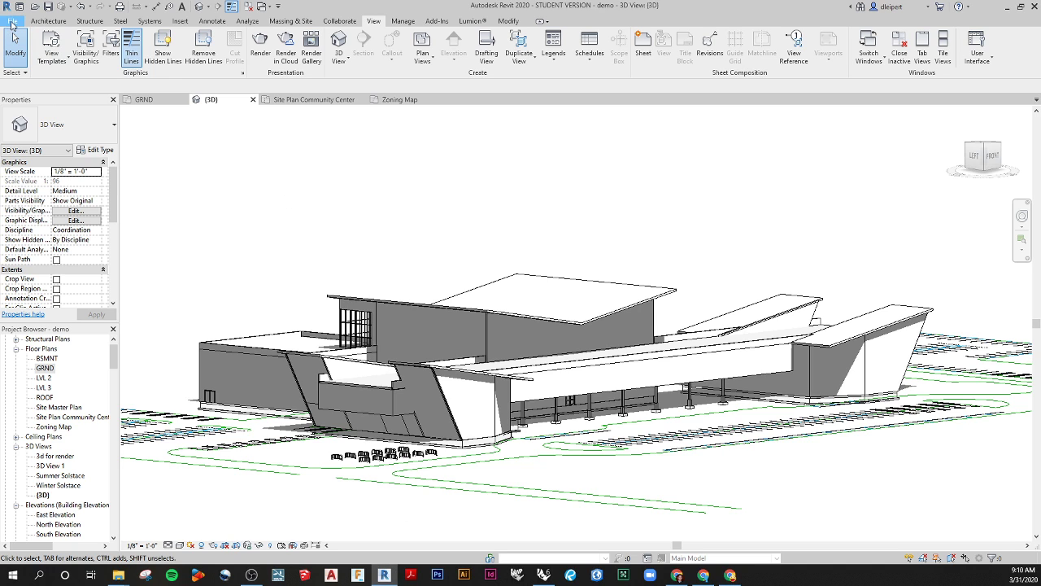
{"action": "left_click", "coordinate": [13, 21]}
{"action": "mouse_move", "coordinate": [49, 181]}
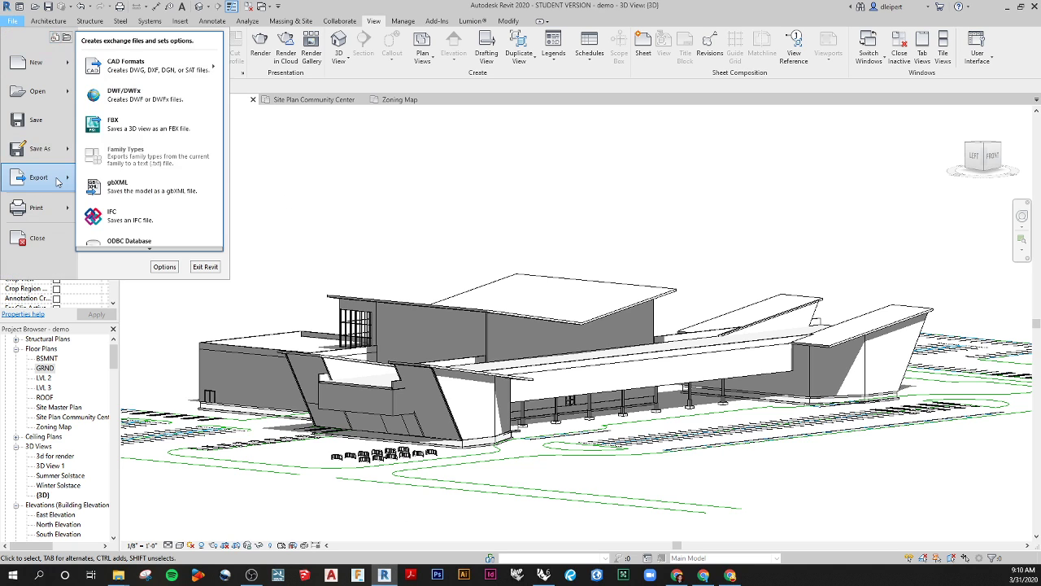
{"action": "mouse_move", "coordinate": [173, 72]}
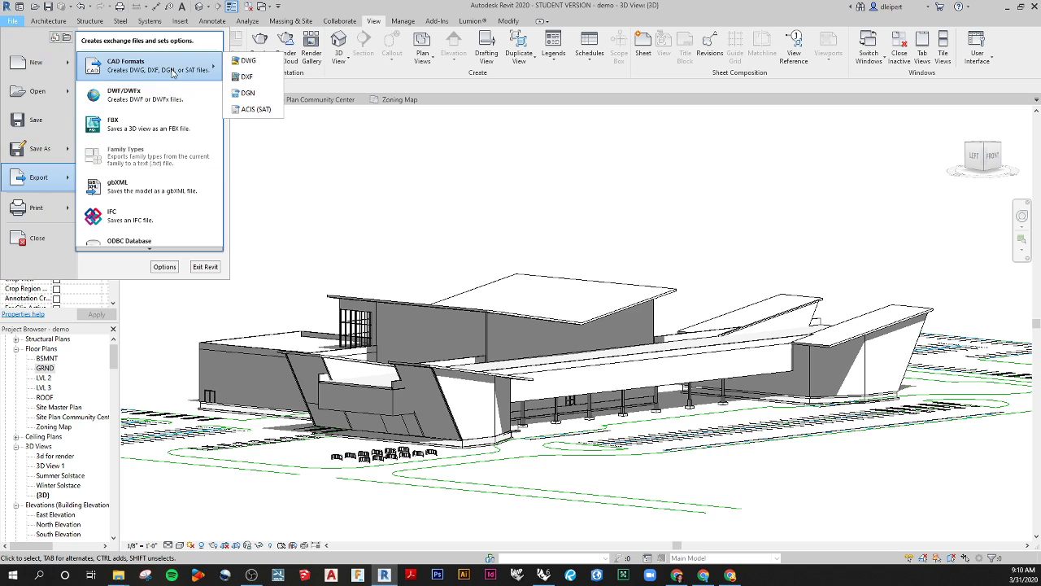
{"action": "left_click", "coordinate": [260, 62]}
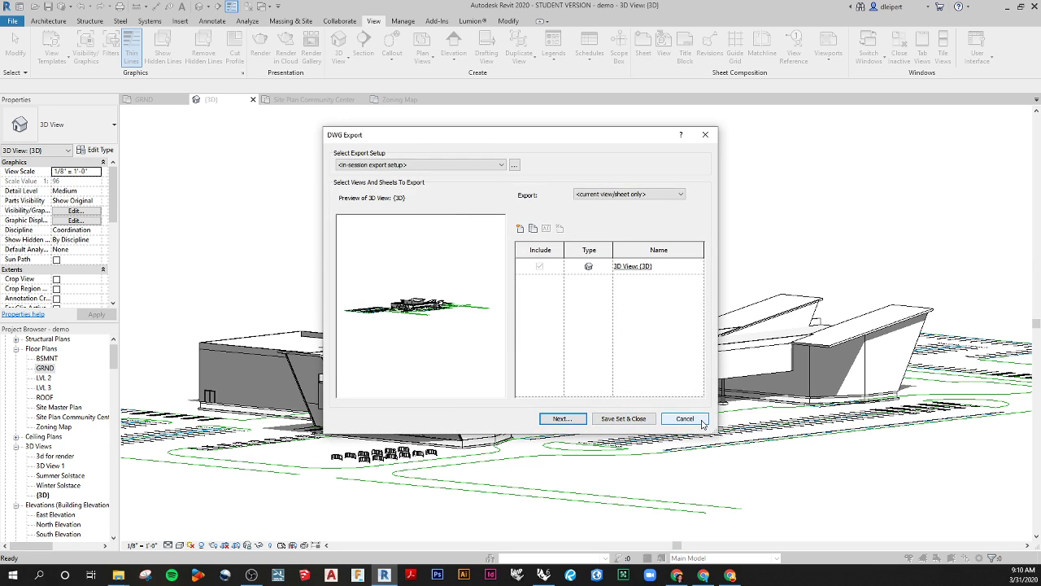
{"action": "left_click", "coordinate": [684, 418]}
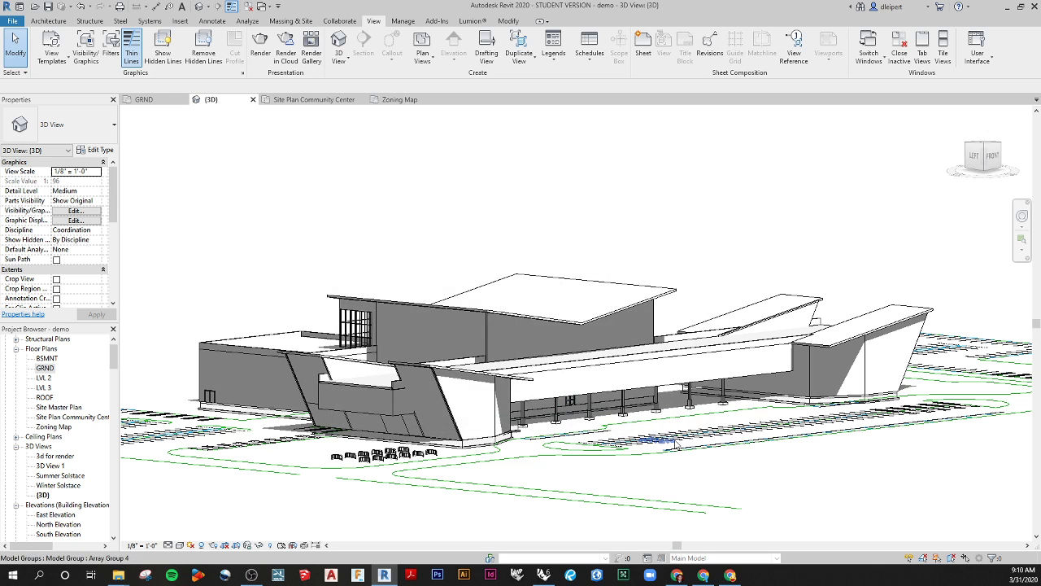
Check the Rhino downloads page in Chrome, then return to the demo file in Rhino
{"action": "left_click", "coordinate": [544, 575]}
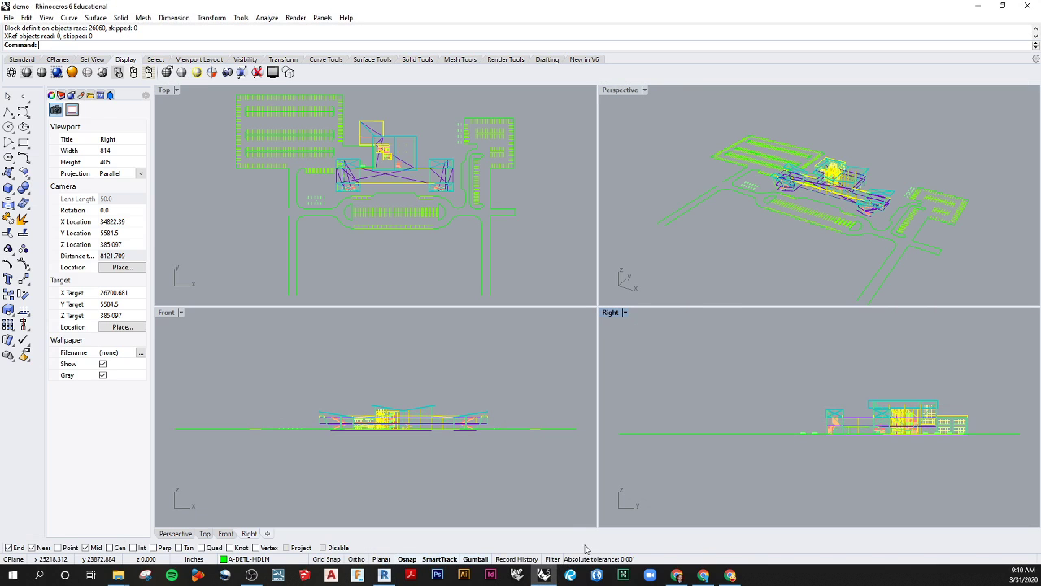
{"action": "left_click", "coordinate": [730, 578]}
{"action": "left_click", "coordinate": [85, 9]}
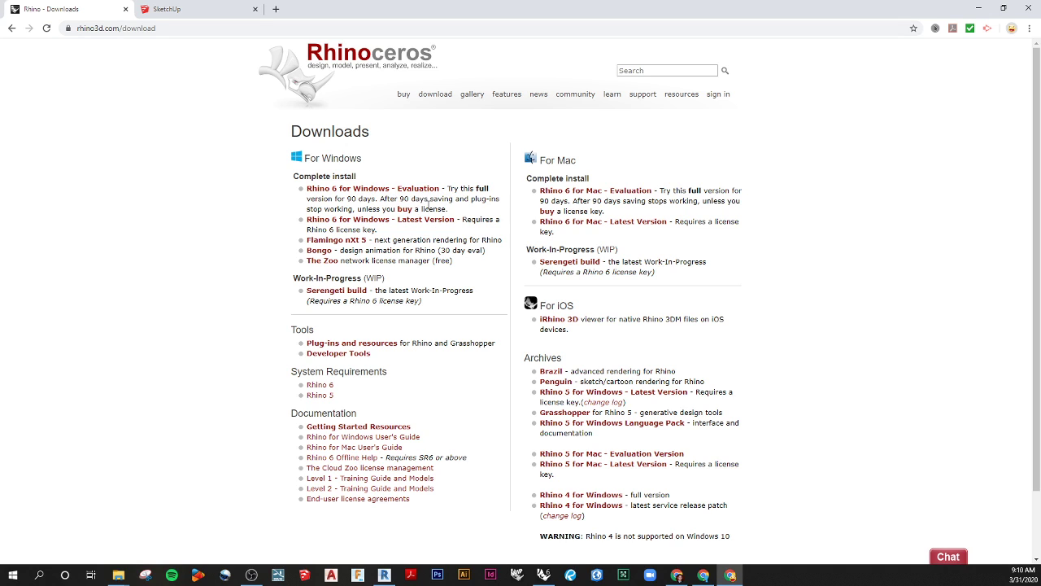
{"action": "left_click", "coordinate": [979, 7]}
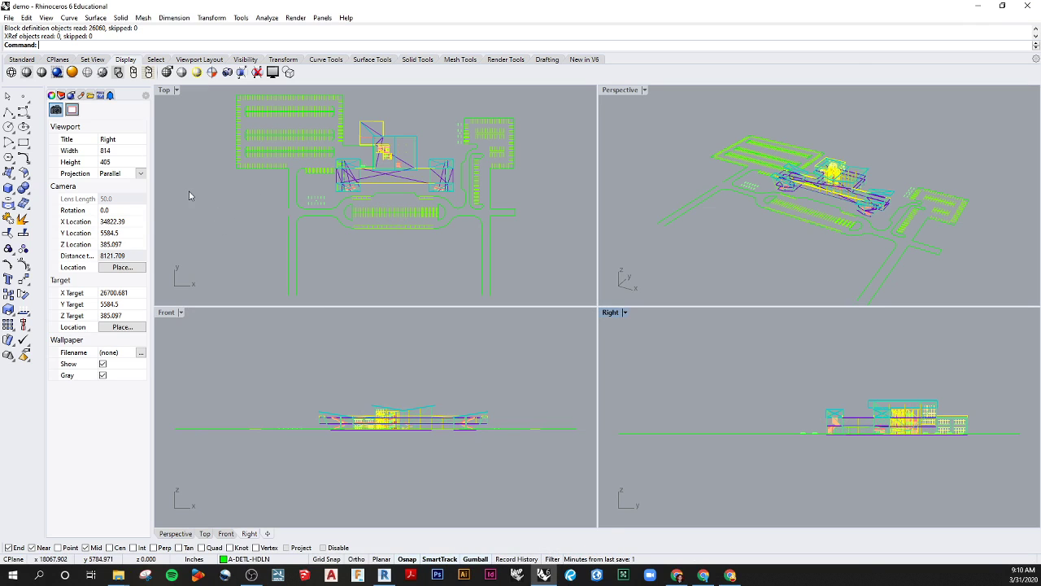
Set the Perspective viewport to Shaded display and zoom in and out on the building
{"action": "left_click", "coordinate": [10, 18]}
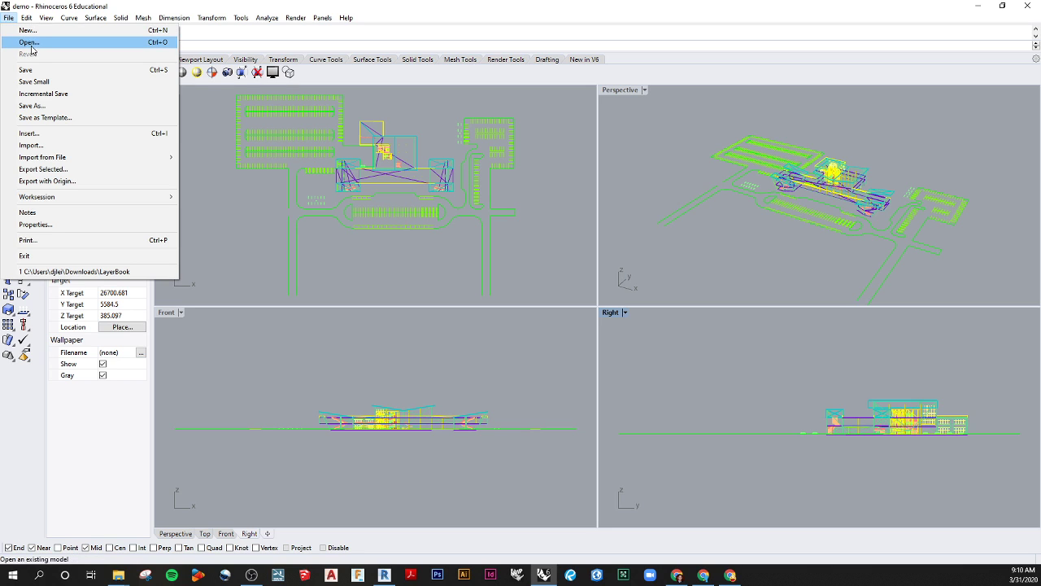
{"action": "left_click", "coordinate": [236, 249]}
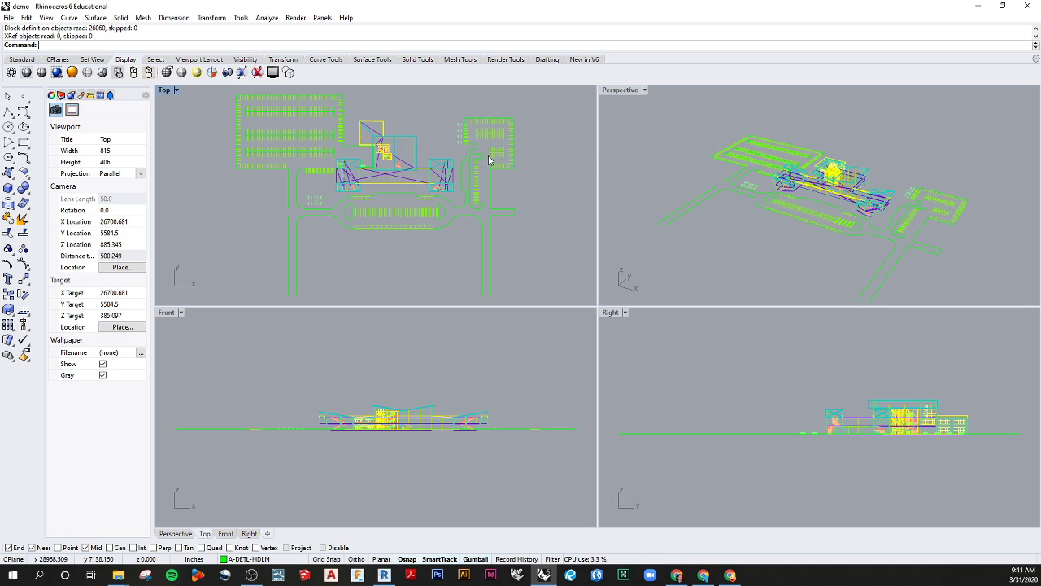
{"action": "left_click", "coordinate": [643, 89]}
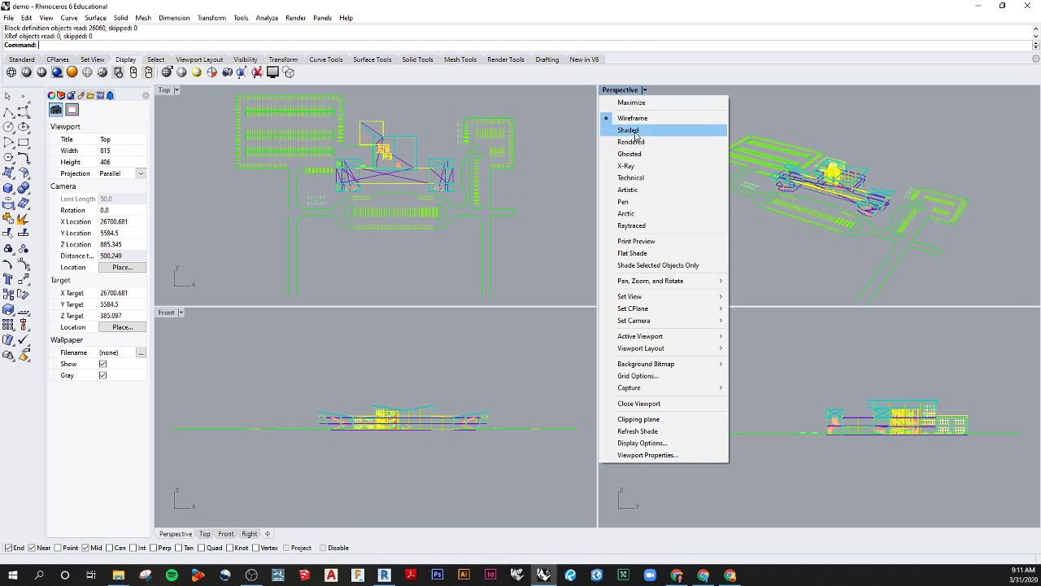
{"action": "left_click", "coordinate": [632, 130]}
{"action": "scroll", "coordinate": [841, 204], "scroll_direction": "up", "scroll_amount": 5}
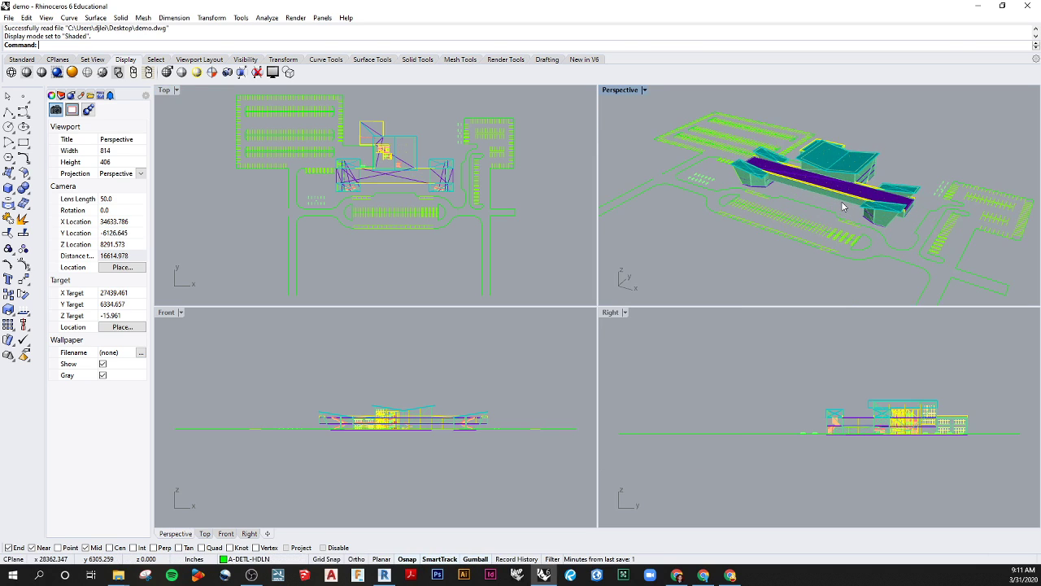
{"action": "scroll", "coordinate": [841, 208], "scroll_direction": "down", "scroll_amount": 3}
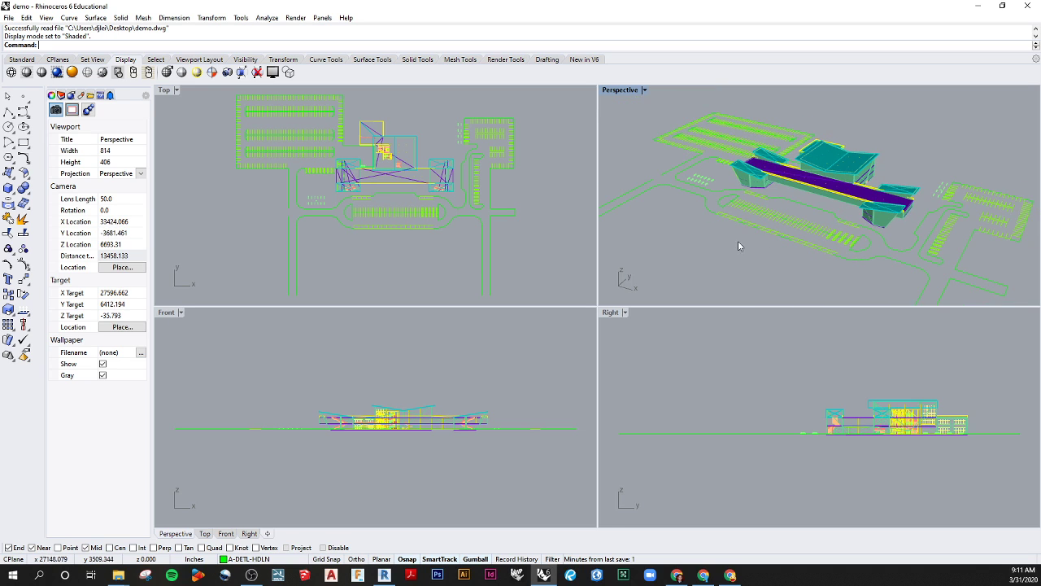
Run Export with Origin on all site and building objects, using base point 0
{"action": "left_click", "coordinate": [8, 18]}
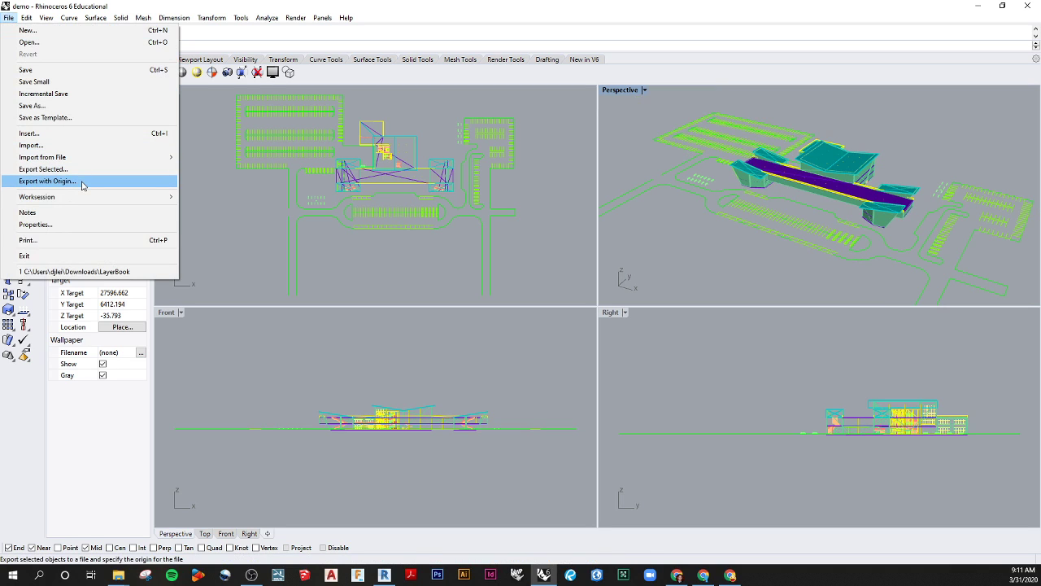
{"action": "left_click", "coordinate": [47, 180]}
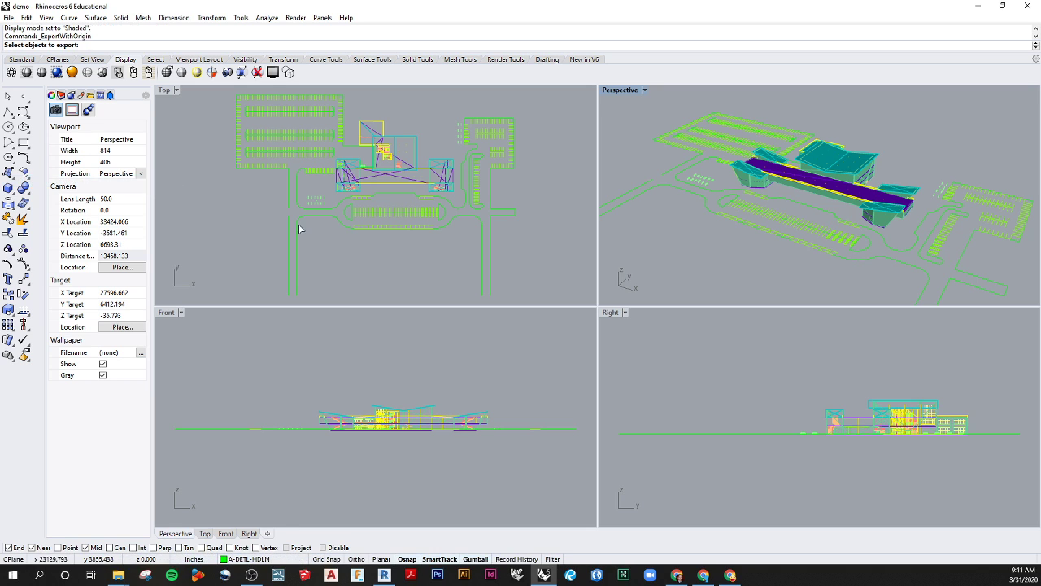
{"action": "scroll", "coordinate": [270, 137], "scroll_direction": "down", "scroll_amount": 3}
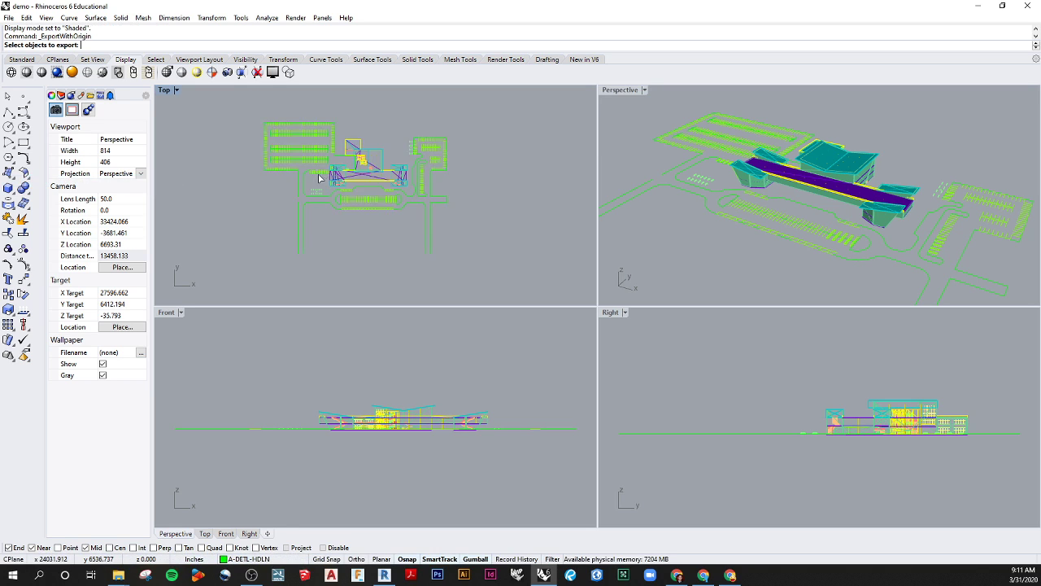
{"action": "left_click_drag", "start_coordinate": [229, 109], "coordinate": [496, 285]}
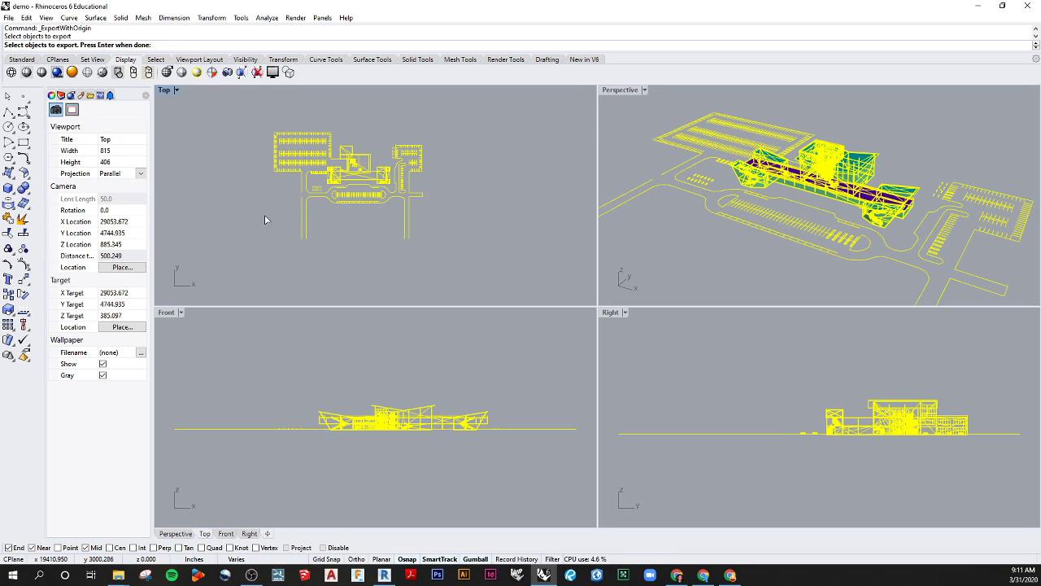
{"action": "key", "text": "Return"}
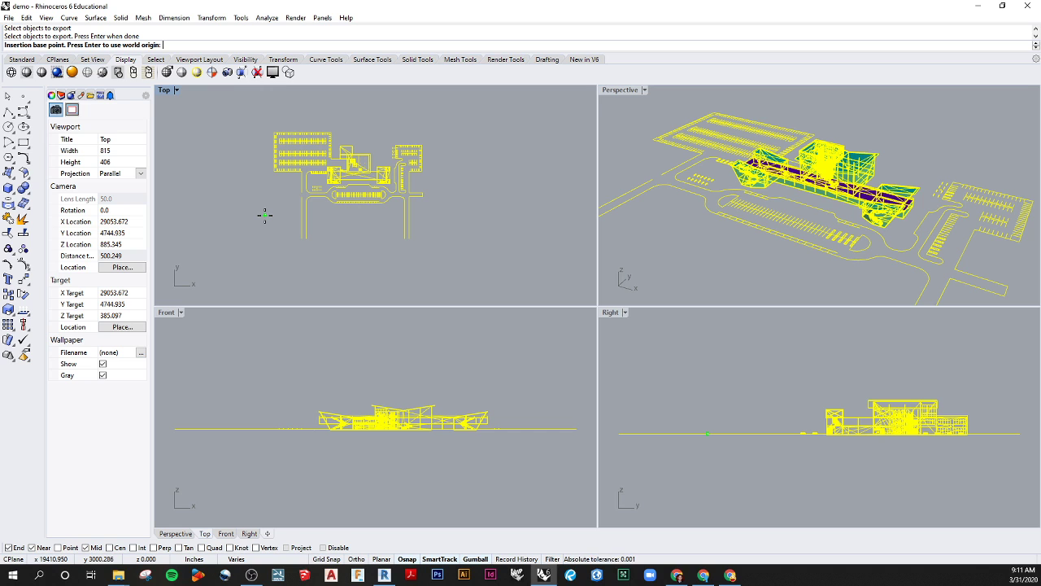
{"action": "type", "text": "0,0,0"}
{"action": "key", "text": "Return"}
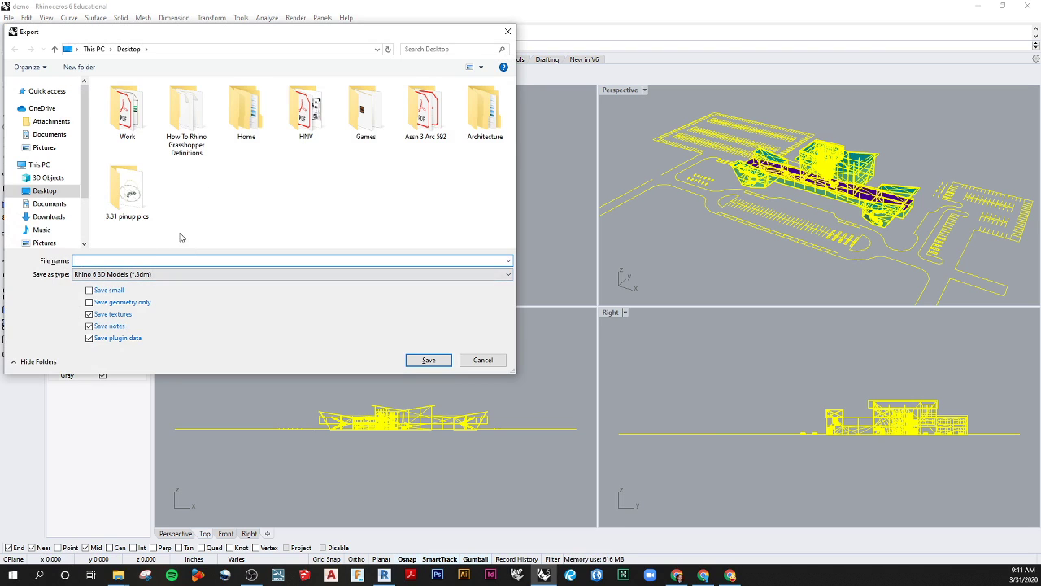
Name the export 'demo file conversion' and set the file type to SketchUp (*.skp)
{"action": "type", "text": "dem"}
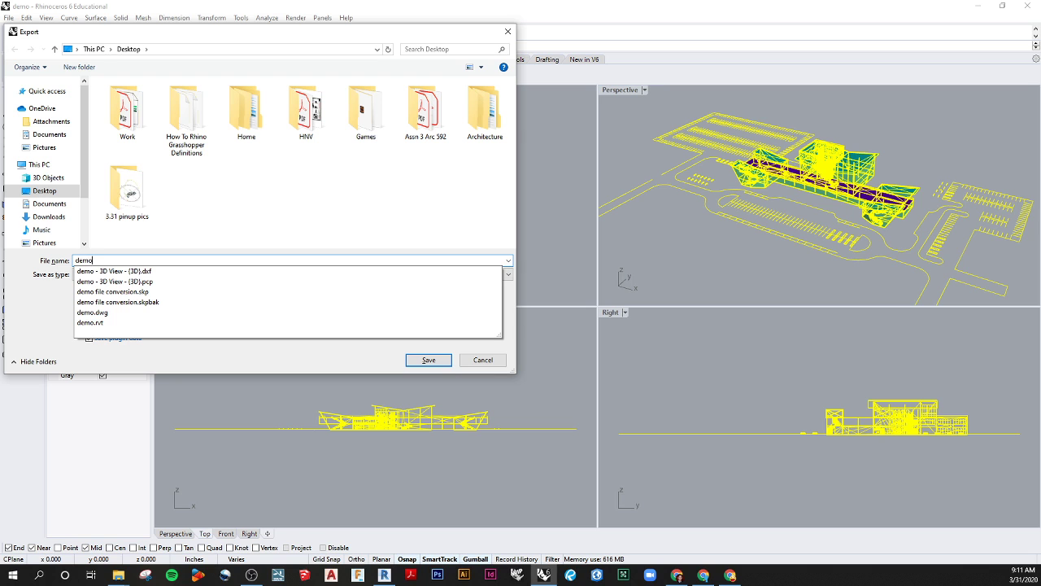
{"action": "type", "text": "o"}
{"action": "left_click", "coordinate": [192, 275]}
{"action": "left_click", "coordinate": [192, 276]}
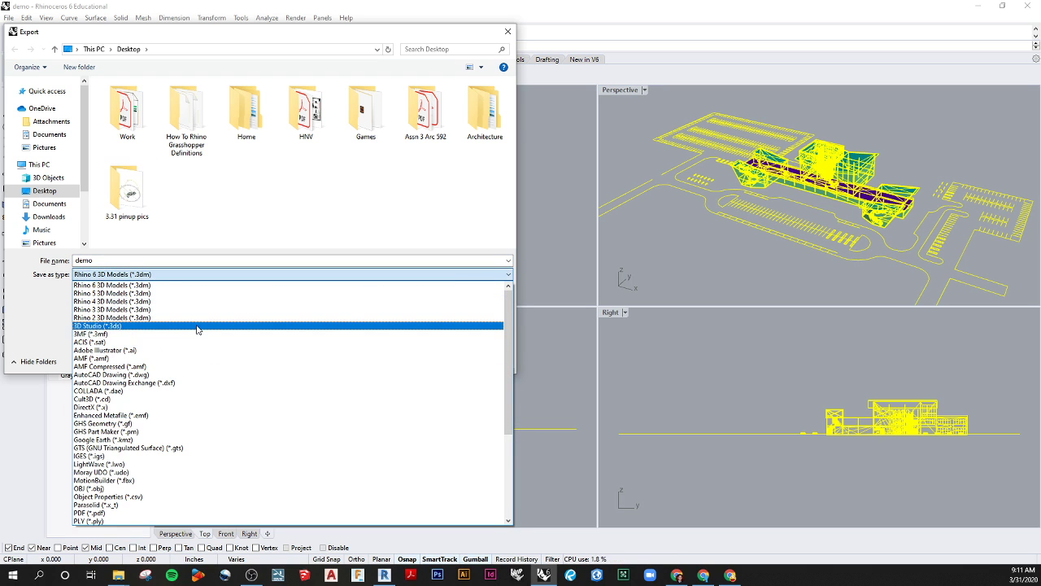
{"action": "scroll", "coordinate": [188, 348], "scroll_direction": "down", "scroll_amount": 4}
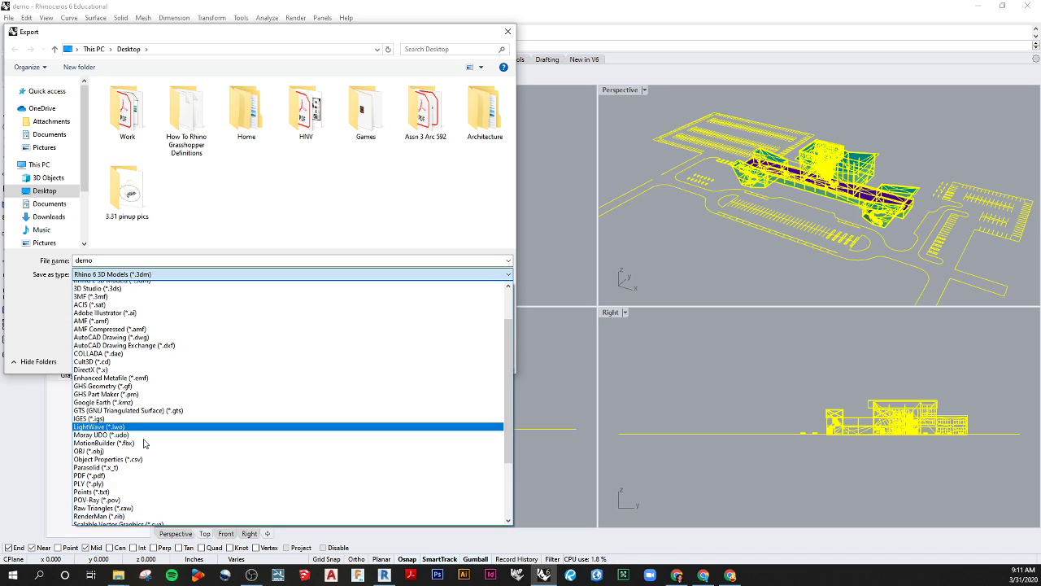
{"action": "scroll", "coordinate": [143, 455], "scroll_direction": "down", "scroll_amount": 2}
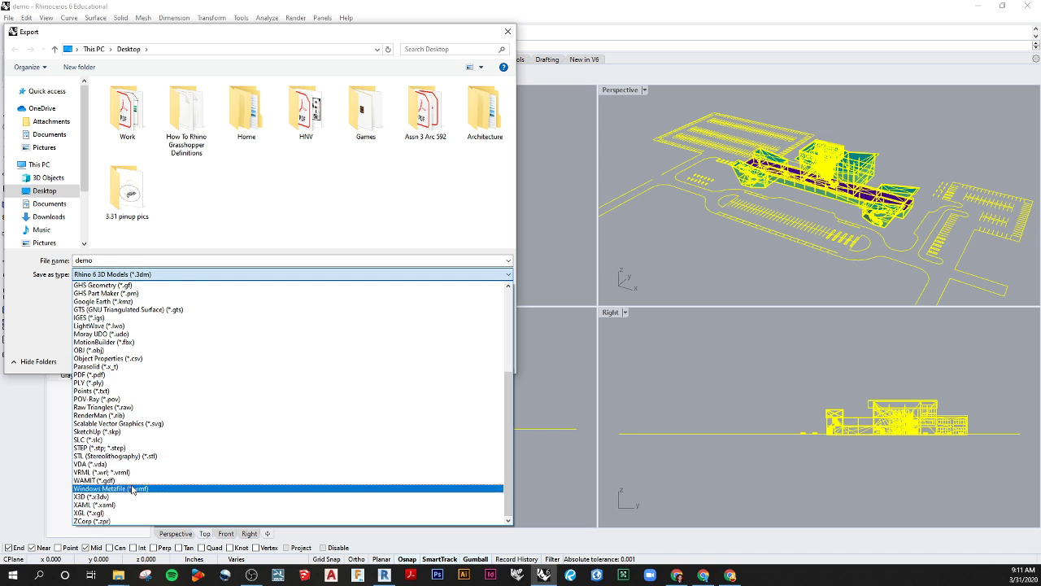
{"action": "left_click", "coordinate": [145, 432]}
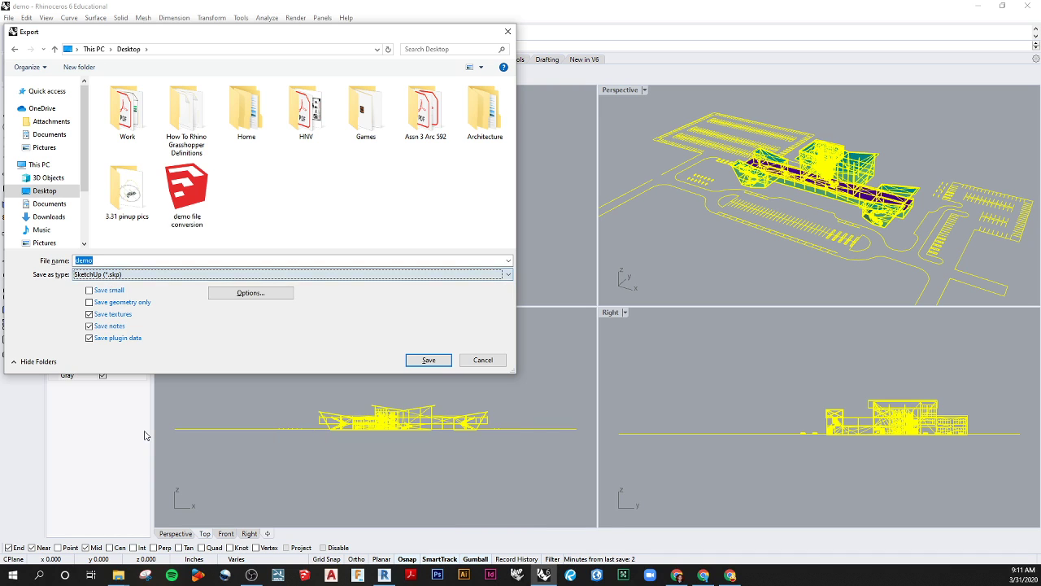
{"action": "left_click", "coordinate": [202, 205]}
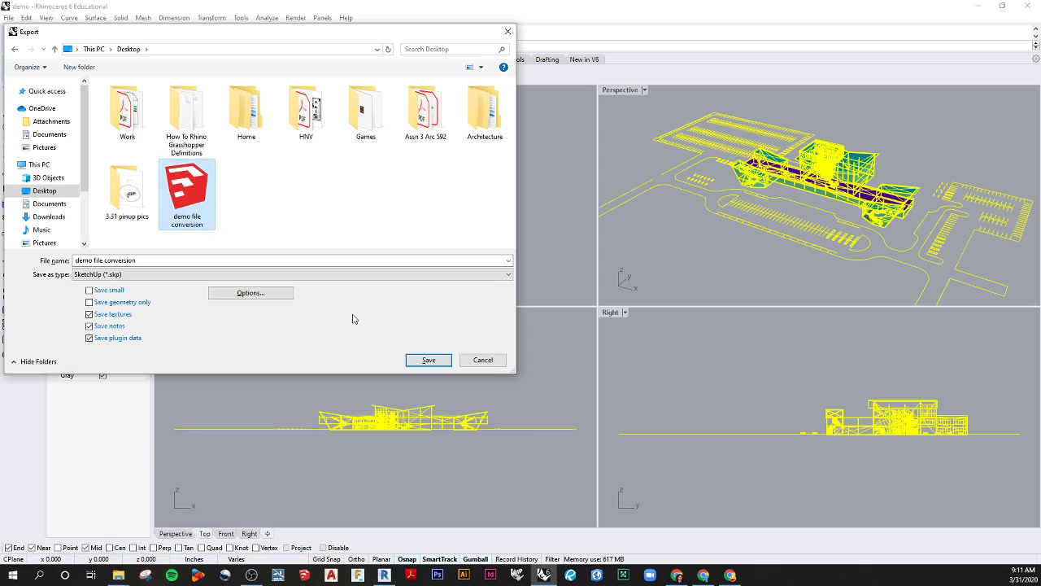
Check Save geometry only and uncheck textures, notes and plugin data
{"action": "left_click", "coordinate": [90, 302]}
{"action": "left_click", "coordinate": [89, 314]}
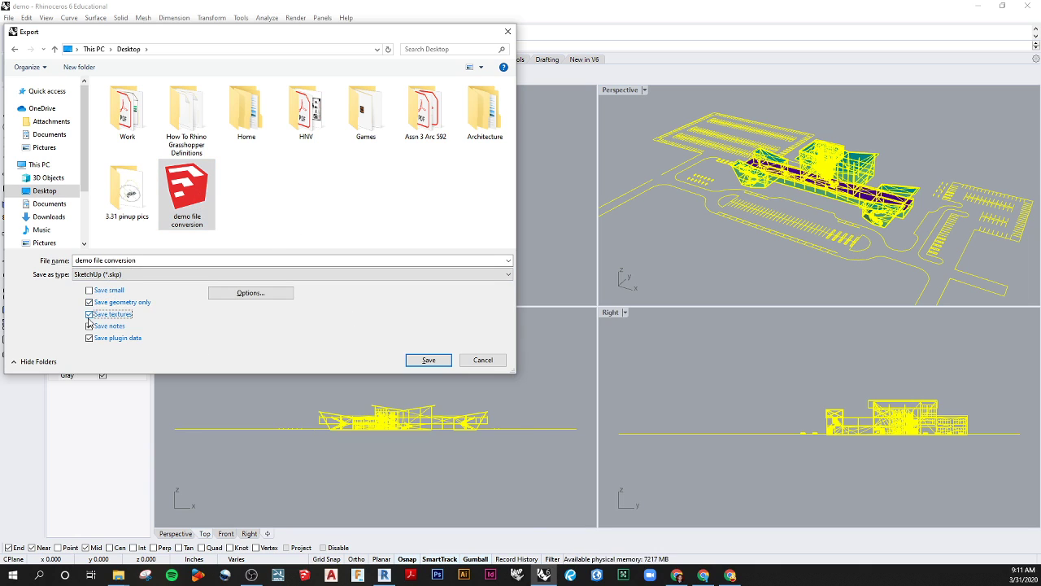
{"action": "left_click", "coordinate": [90, 326]}
{"action": "left_click", "coordinate": [89, 338]}
{"action": "left_click", "coordinate": [154, 260]}
{"action": "left_click", "coordinate": [155, 260]}
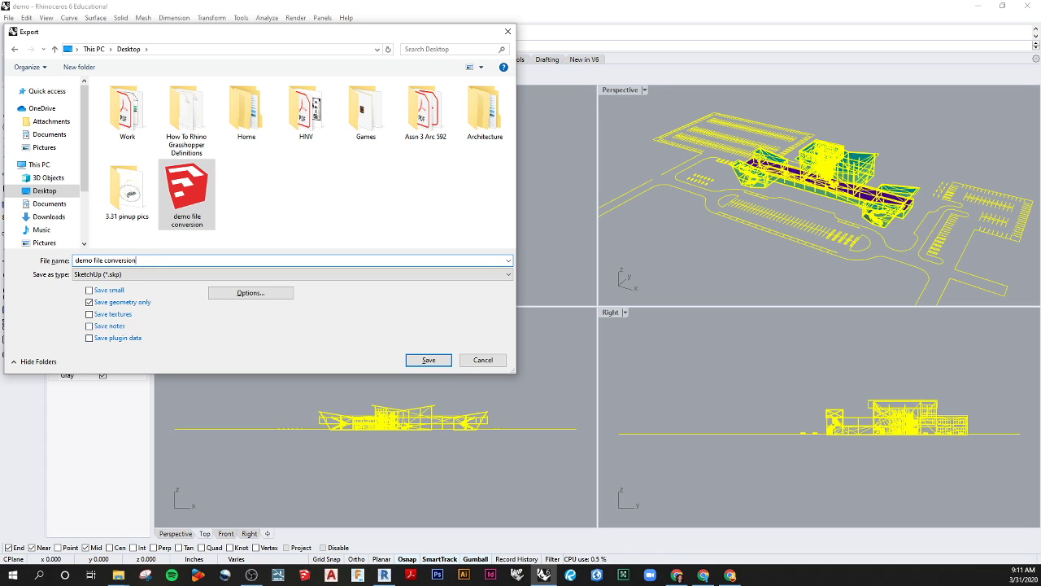
Save 'demo file conversion 2' at the world origin in SketchUp 2019 format
{"action": "type", "text": "2"}
{"action": "left_click", "coordinate": [431, 360]}
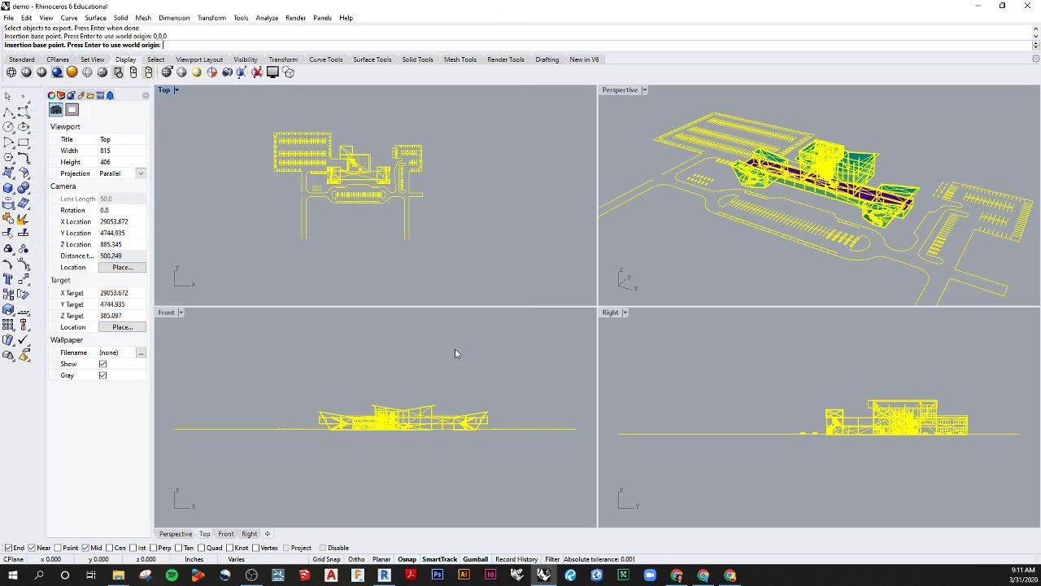
{"action": "key", "text": "Return"}
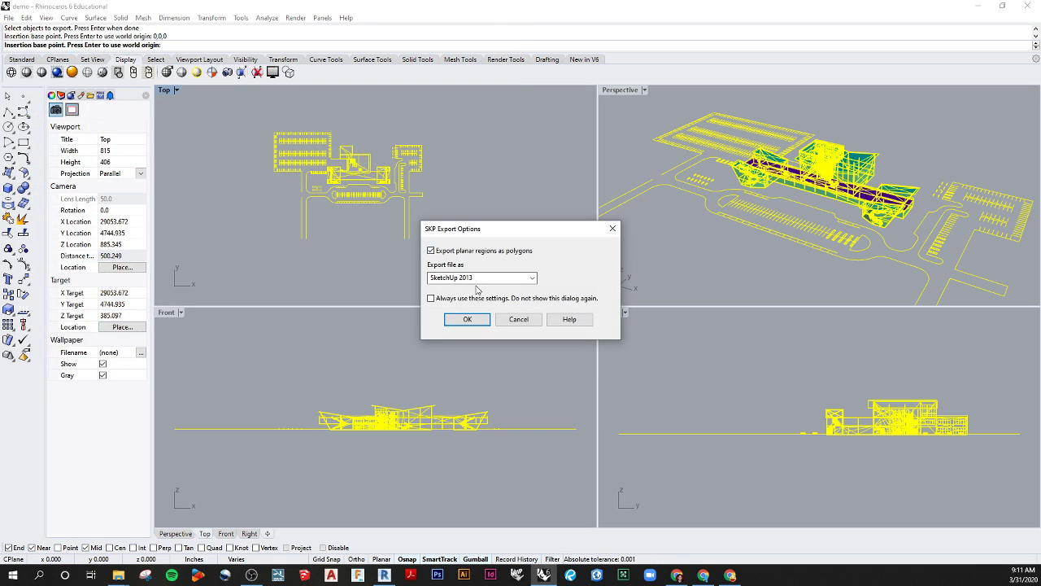
{"action": "left_click", "coordinate": [530, 280]}
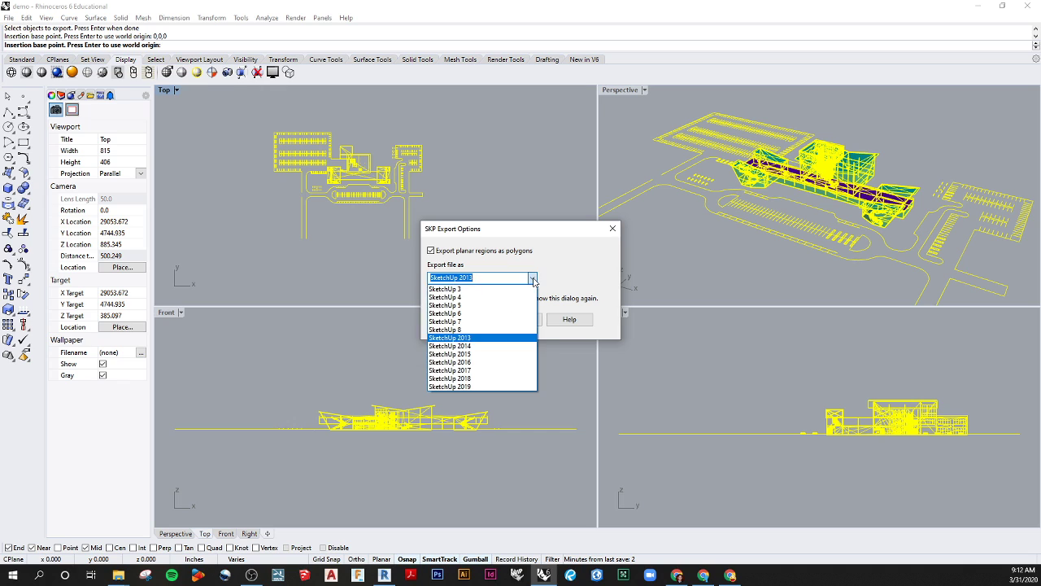
{"action": "left_click", "coordinate": [467, 392]}
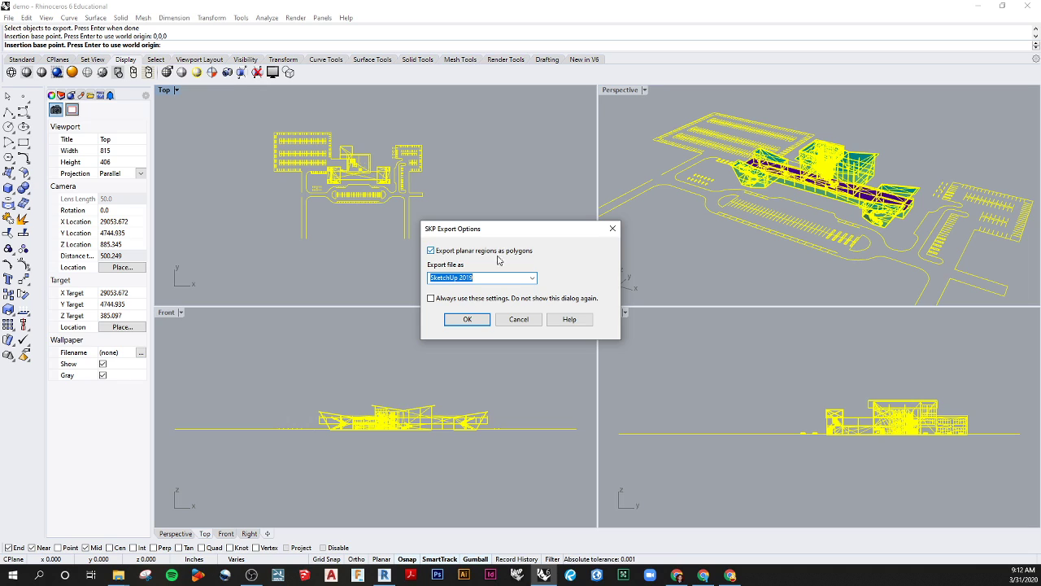
{"action": "left_click", "coordinate": [462, 323]}
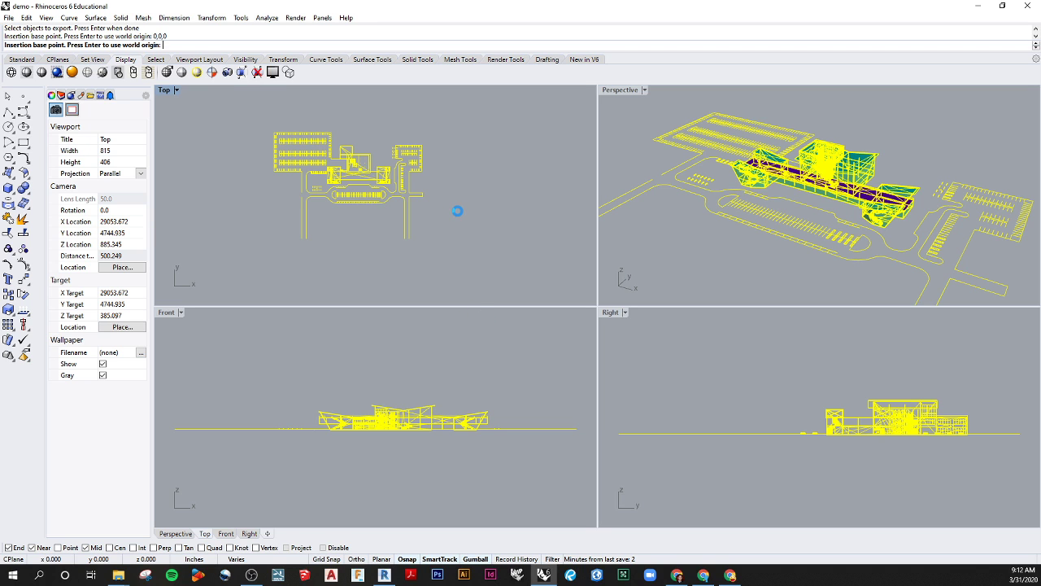
Open the SketchUp Free page in a new Chrome tab, then return to the building model
{"action": "mouse_move", "coordinate": [731, 577]}
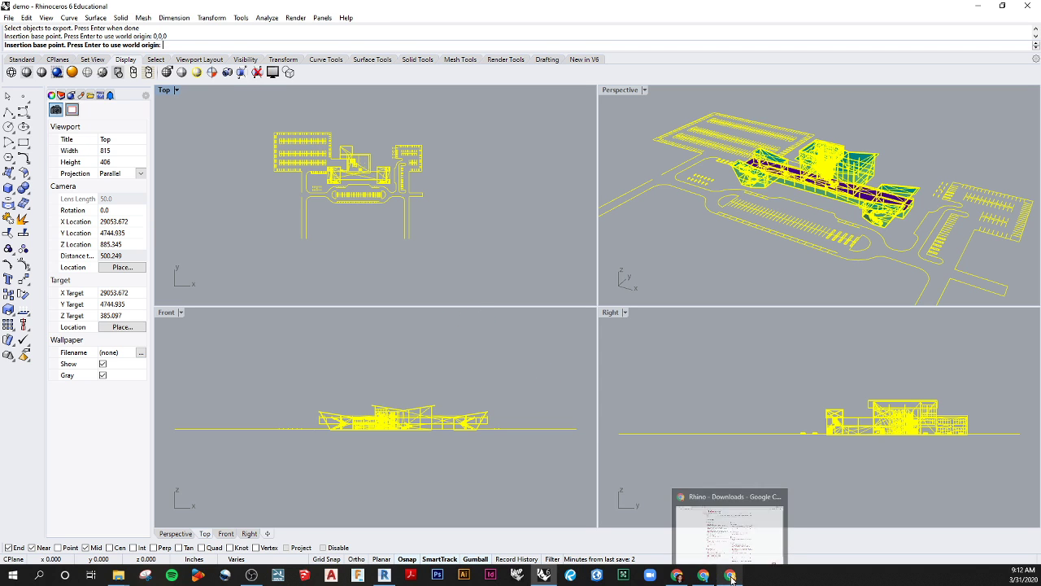
{"action": "left_click", "coordinate": [731, 577]}
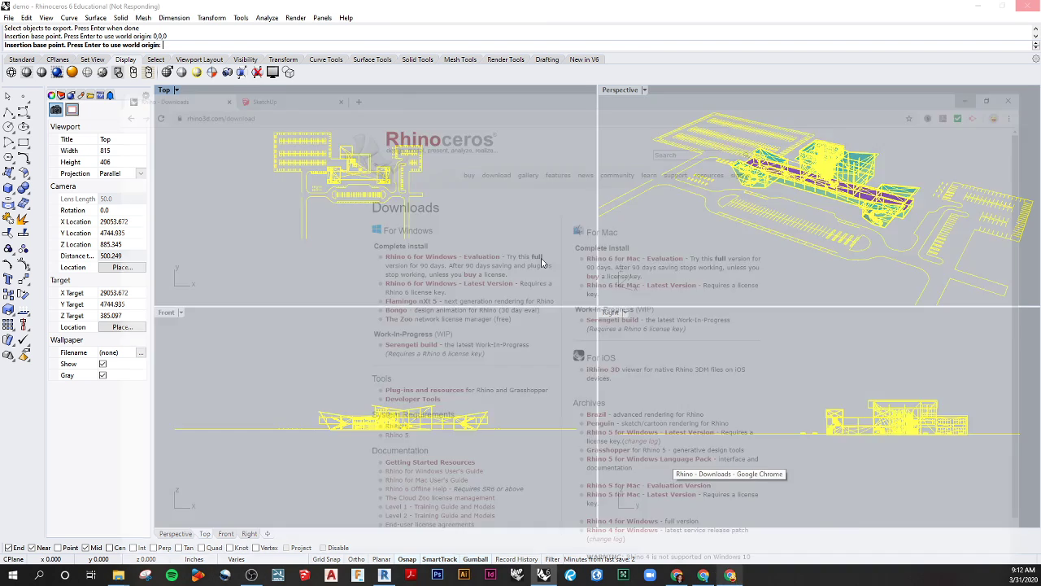
{"action": "left_click", "coordinate": [167, 9]}
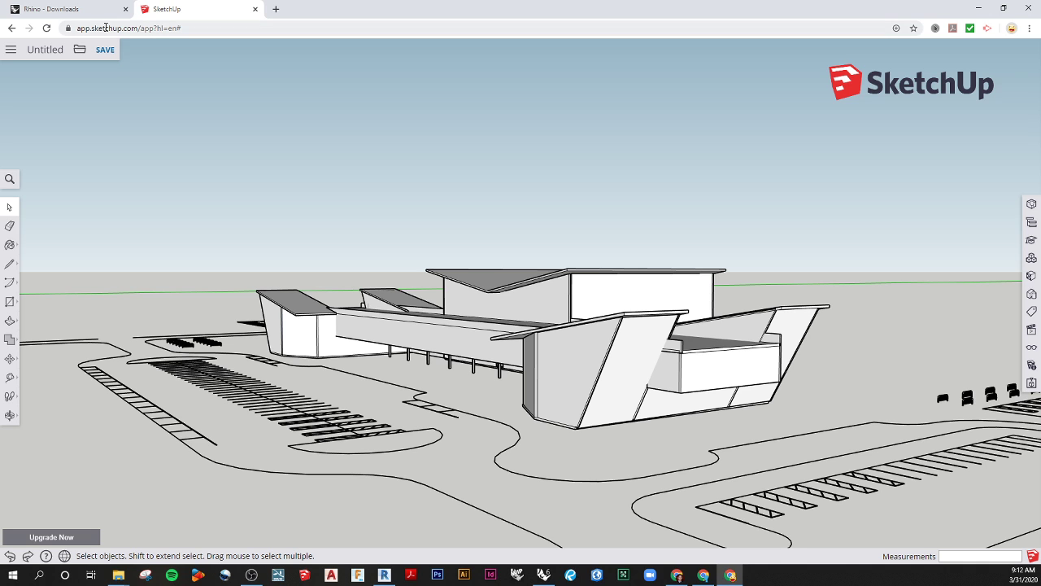
{"action": "left_click", "coordinate": [275, 9]}
{"action": "type", "text": "sket"}
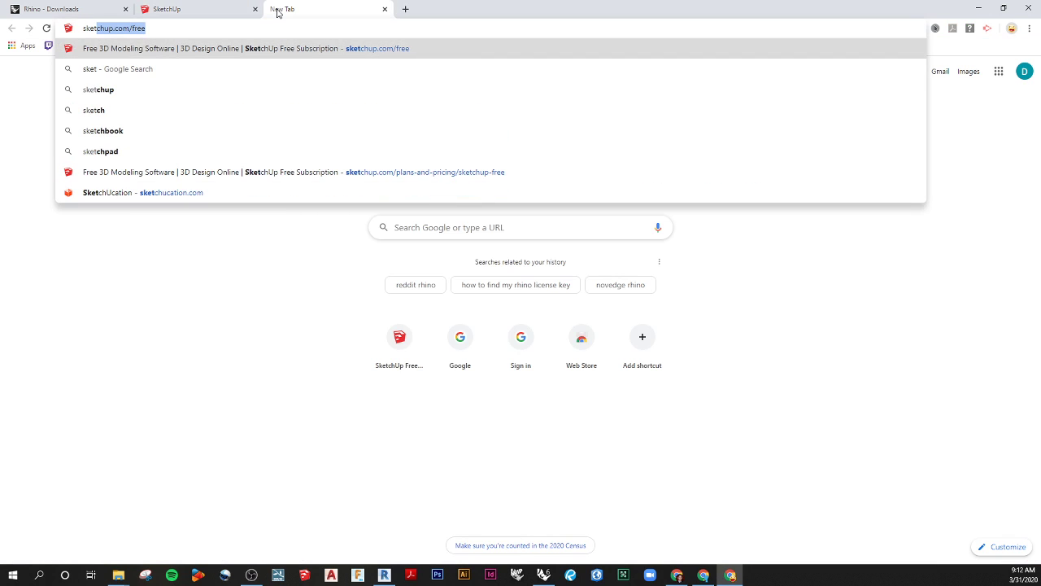
{"action": "key", "text": "Return"}
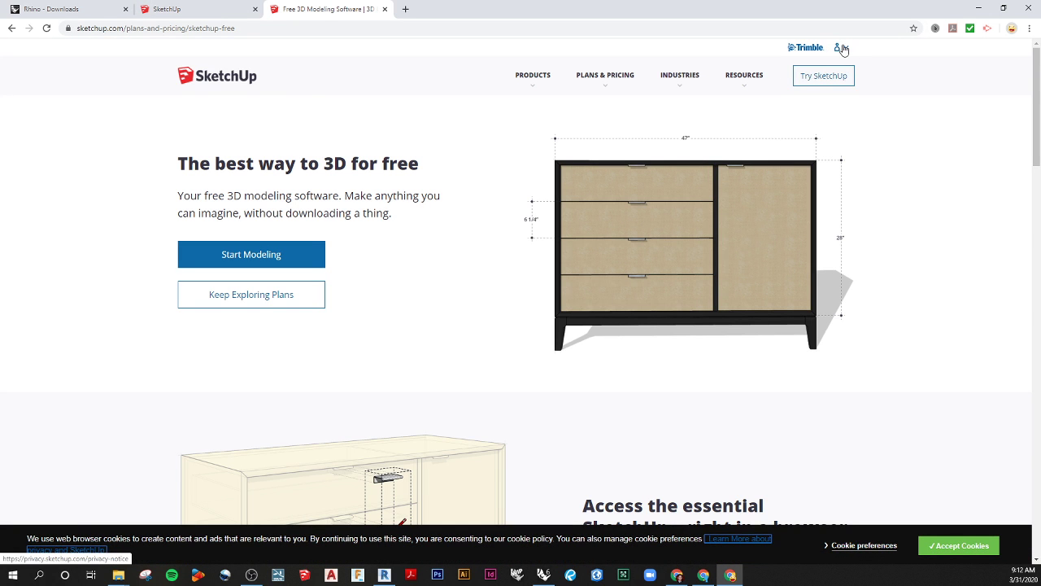
{"action": "left_click", "coordinate": [177, 7]}
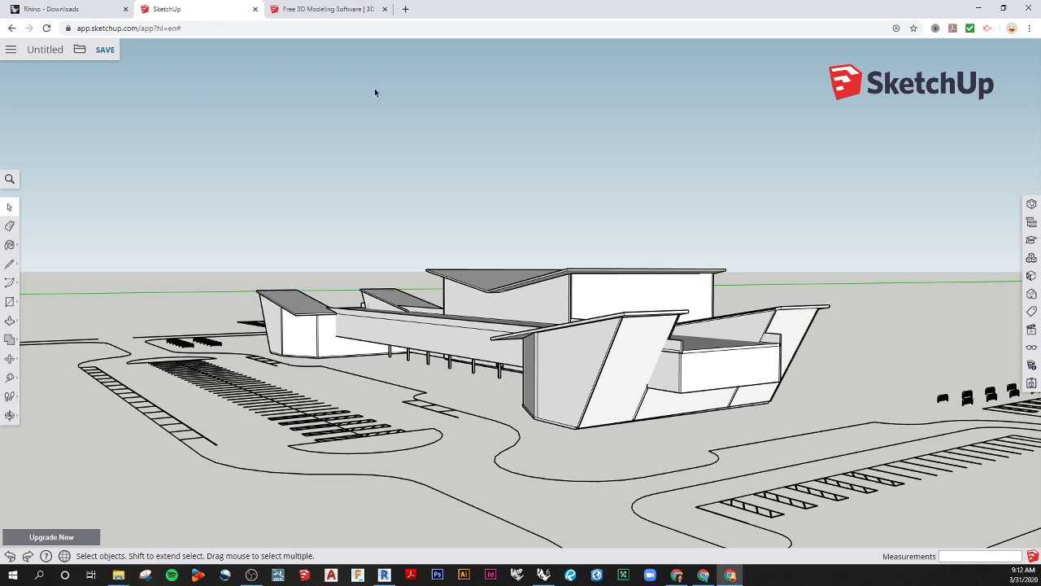
{"action": "mouse_move", "coordinate": [299, 231]}
{"action": "middle_mouse_down"}
{"action": "mouse_move", "coordinate": [390, 244]}
{"action": "mouse_move", "coordinate": [127, 127]}
{"action": "middle_mouse_up"}
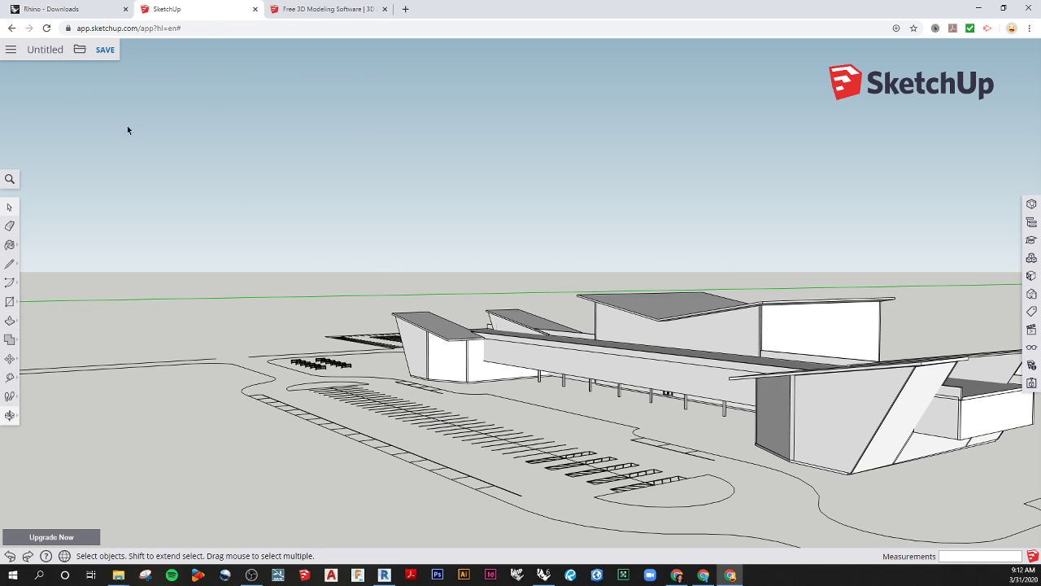
Start a new model, discarding changes to the current one
{"action": "left_click", "coordinate": [79, 50]}
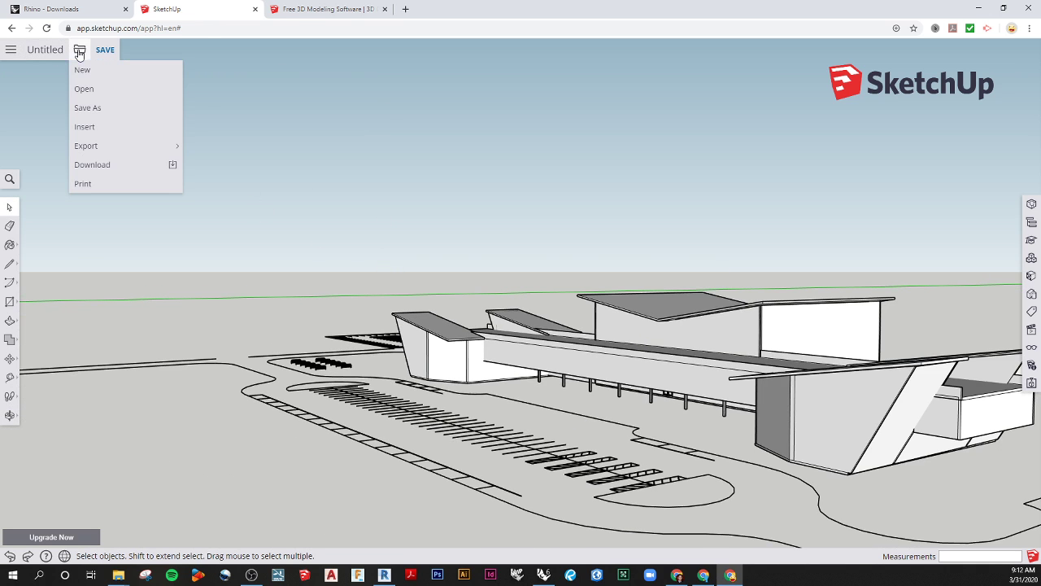
{"action": "left_click", "coordinate": [85, 88]}
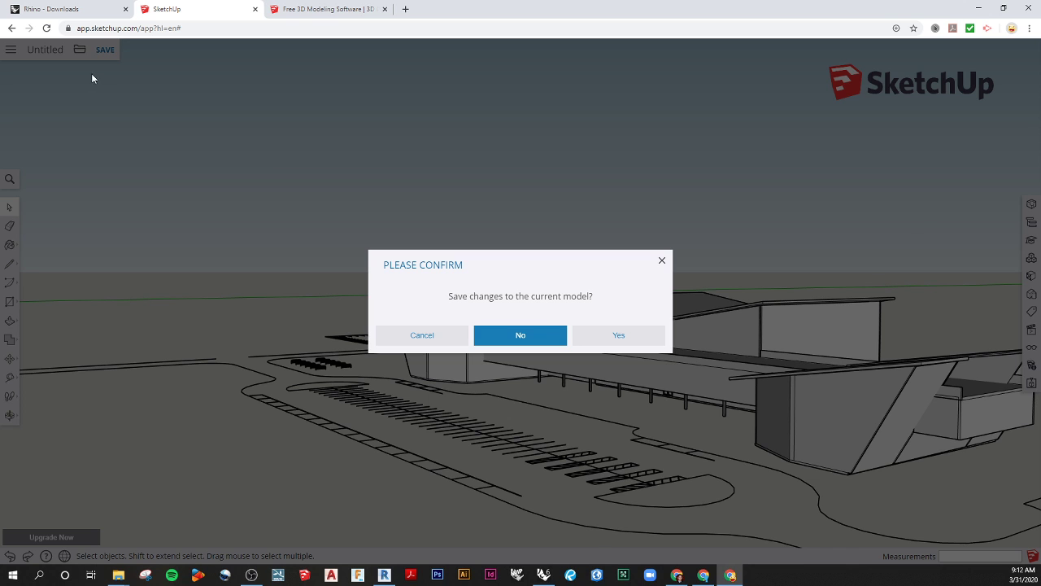
{"action": "left_click", "coordinate": [513, 333]}
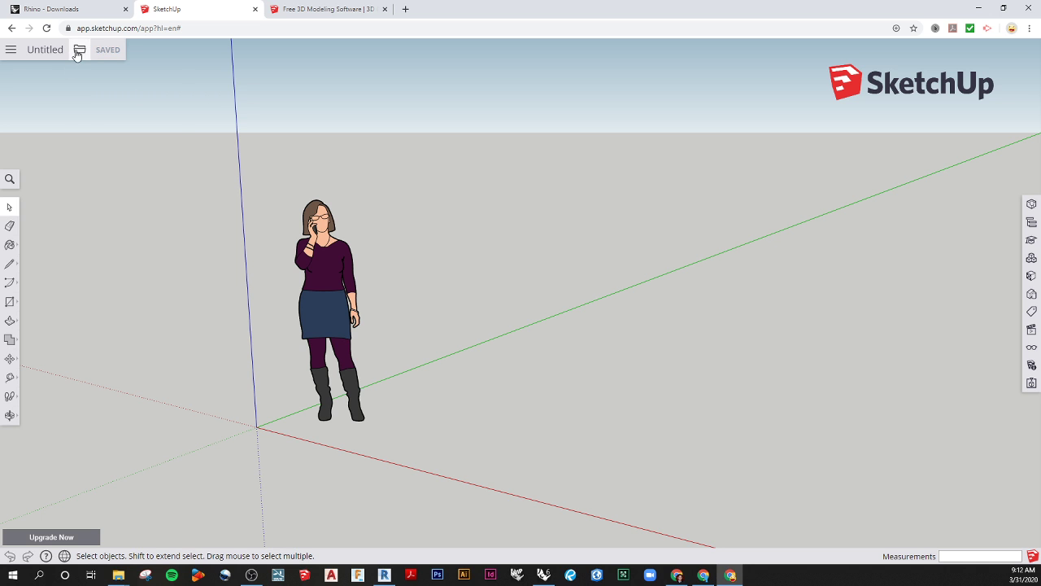
Insert demo file conversion 2.skp into the new model as a component
{"action": "left_click", "coordinate": [79, 51]}
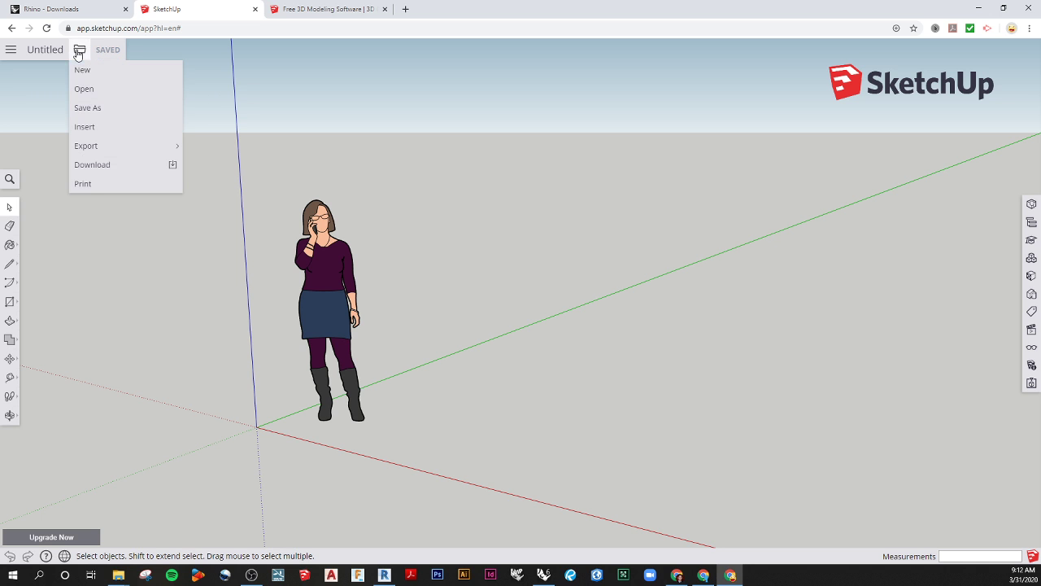
{"action": "left_click", "coordinate": [97, 130]}
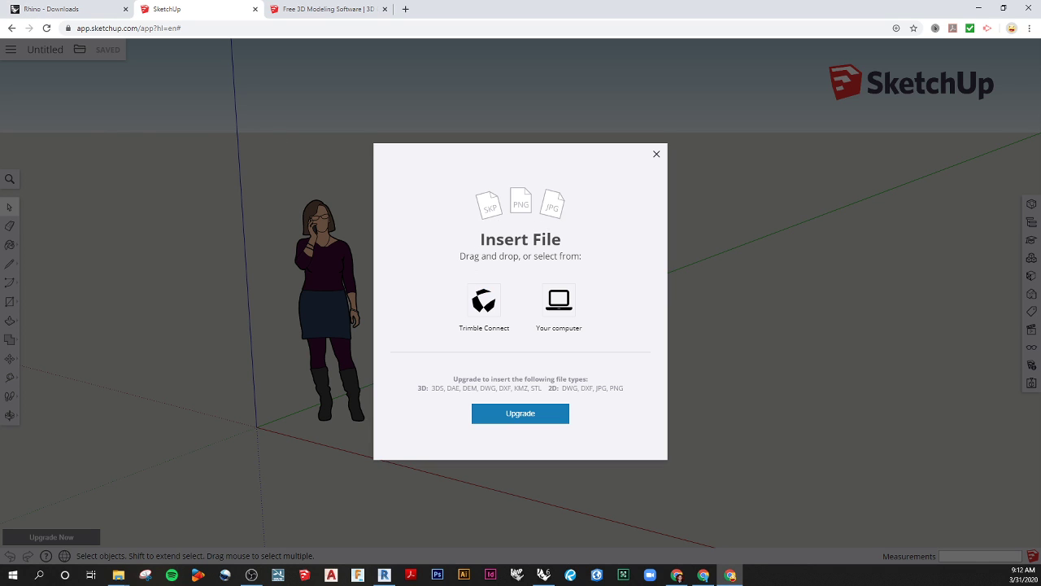
{"action": "left_click_drag", "start_coordinate": [0, 285], "coordinate": [456, 236]}
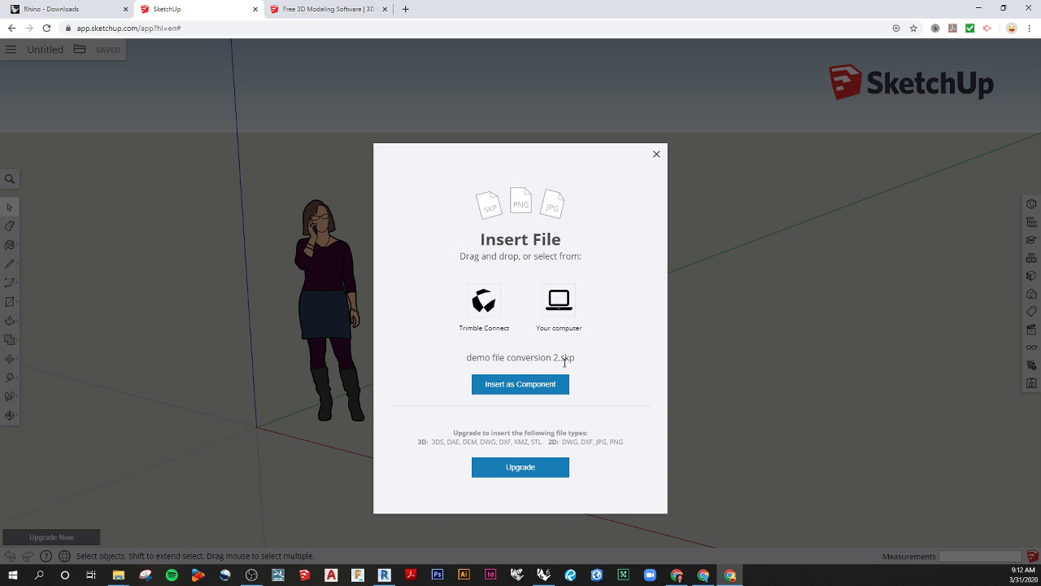
{"action": "left_click", "coordinate": [513, 388]}
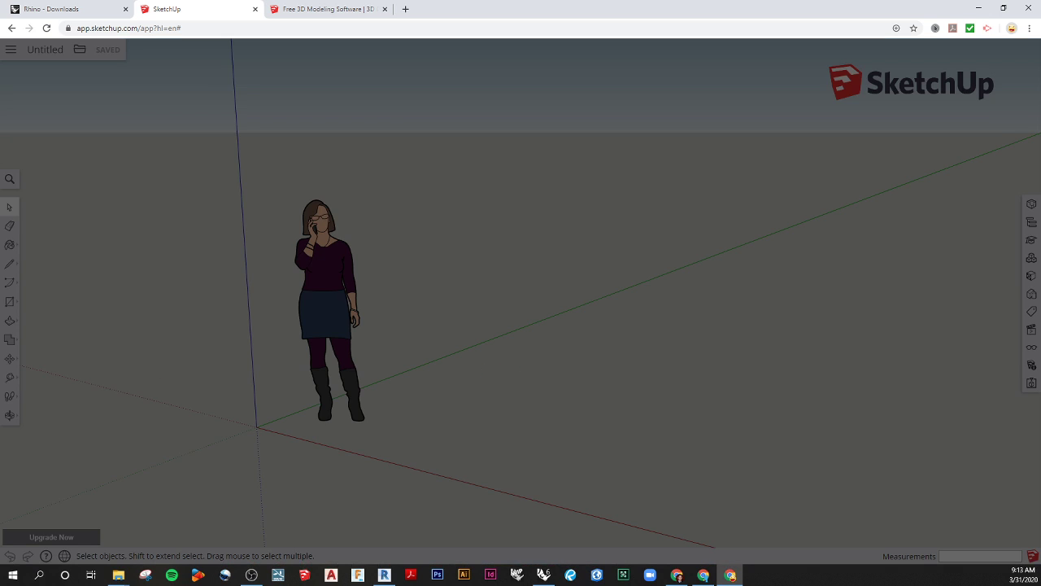
Place the demo file conversion 2 component at the model origin
{"action": "left_click", "coordinate": [251, 575]}
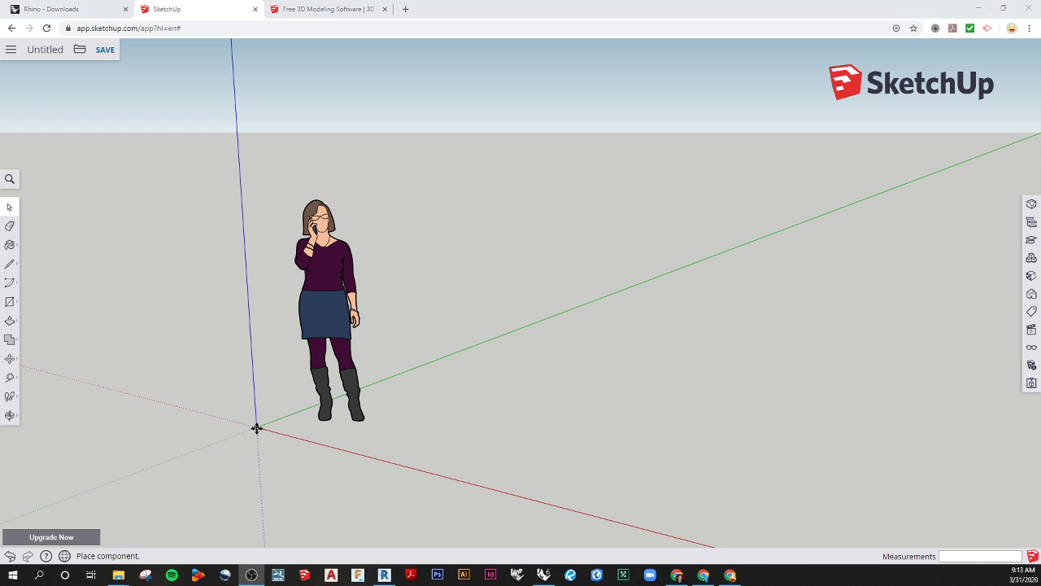
{"action": "left_click", "coordinate": [256, 428]}
{"action": "scroll", "coordinate": [304, 418], "scroll_direction": "down", "scroll_amount": 5}
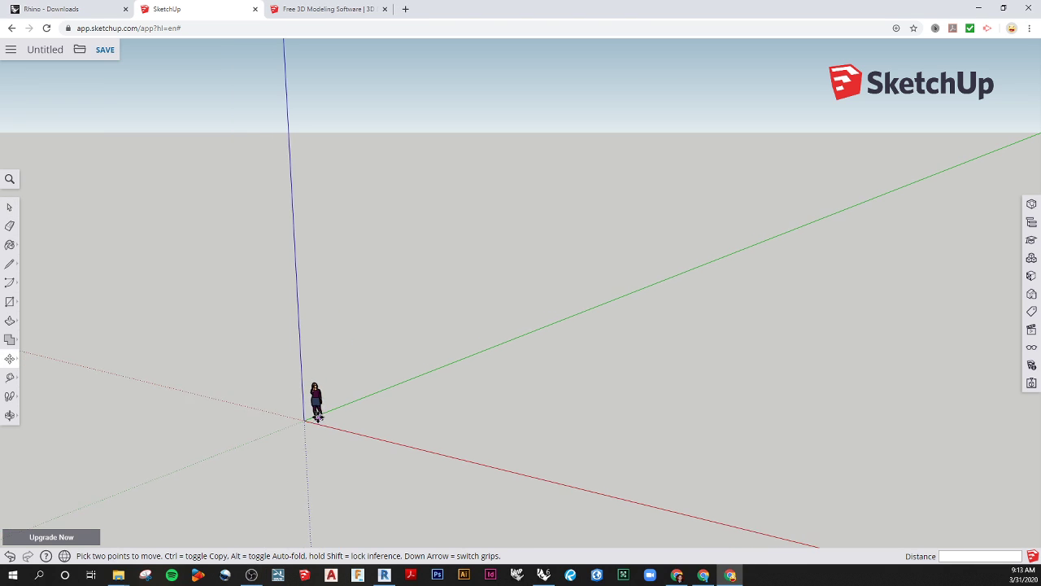
{"action": "middle_click_drag", "start_coordinate": [318, 415], "coordinate": [398, 414]}
{"action": "key", "text": "Escape"}
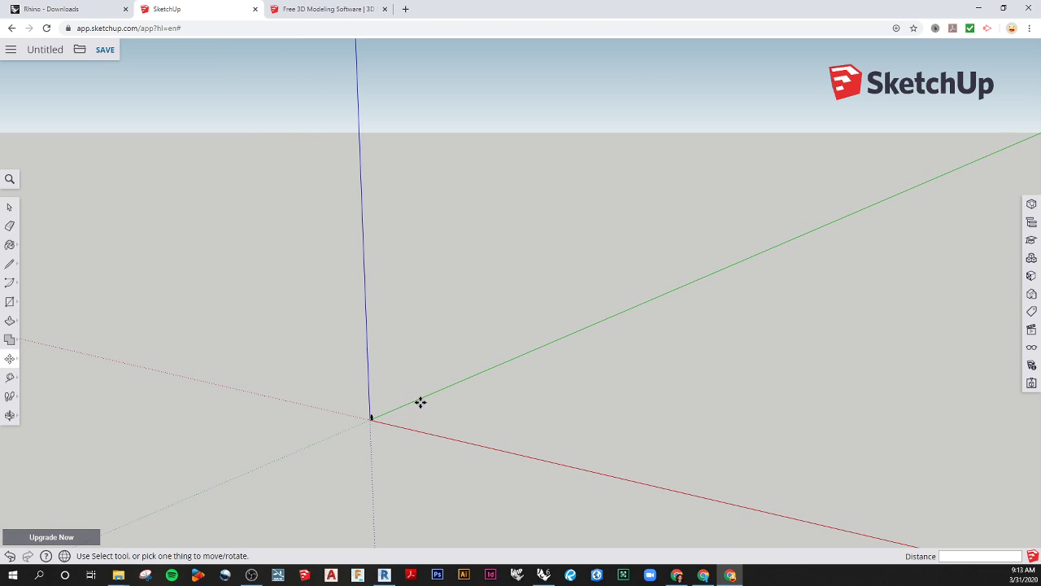
{"action": "middle_click_drag", "start_coordinate": [430, 390], "coordinate": [449, 377]}
Orbit and zoom in on the site to show the building, roads and parking lots
{"action": "scroll", "coordinate": [449, 376], "scroll_direction": "down", "scroll_amount": 6}
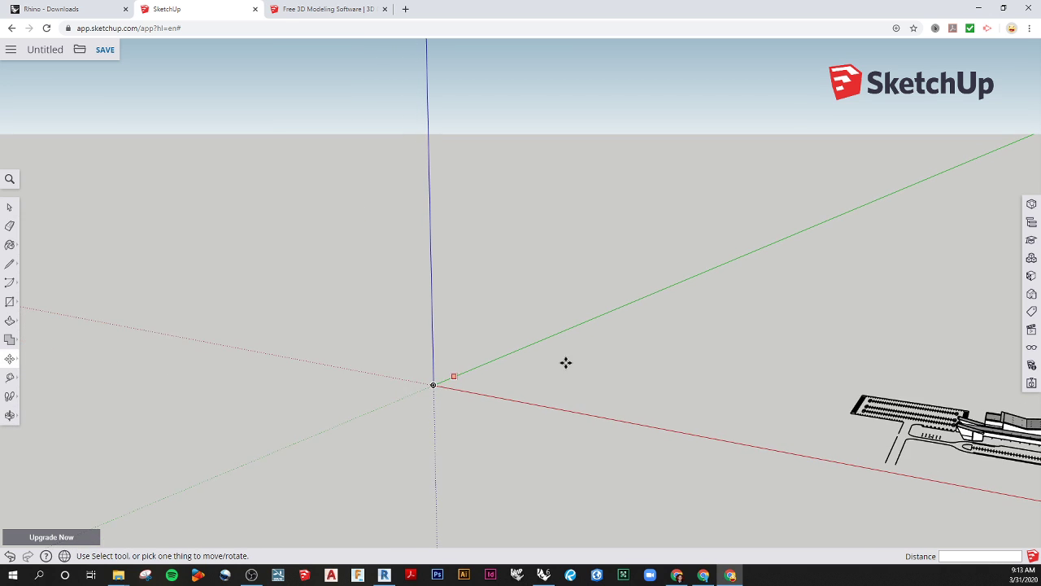
{"action": "middle_click_drag", "start_coordinate": [738, 381], "coordinate": [490, 395]}
{"action": "key", "text": "m"}
{"action": "scroll", "coordinate": [460, 366], "scroll_direction": "up", "scroll_amount": 2}
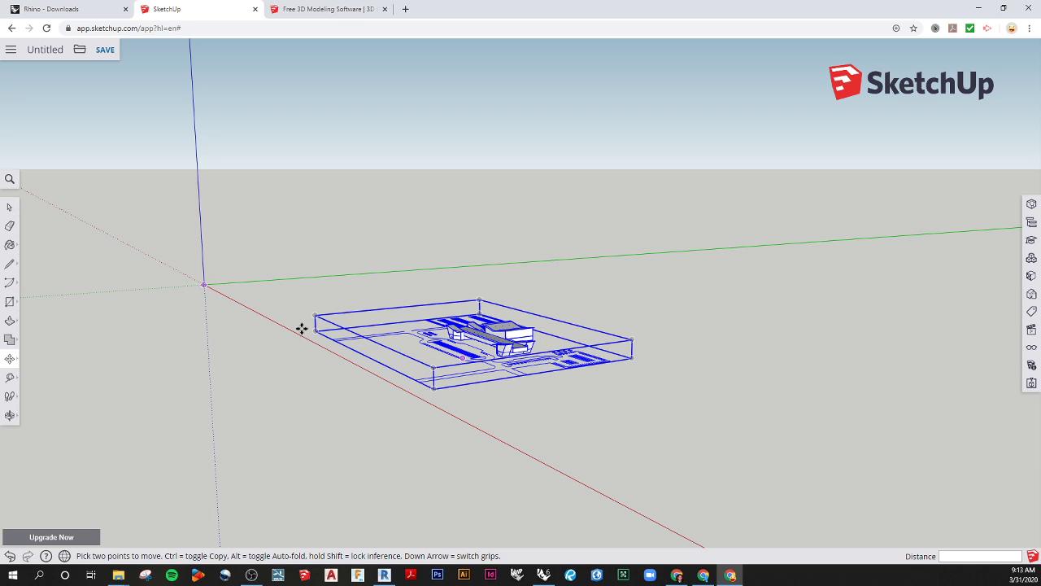
{"action": "left_click", "coordinate": [11, 209]}
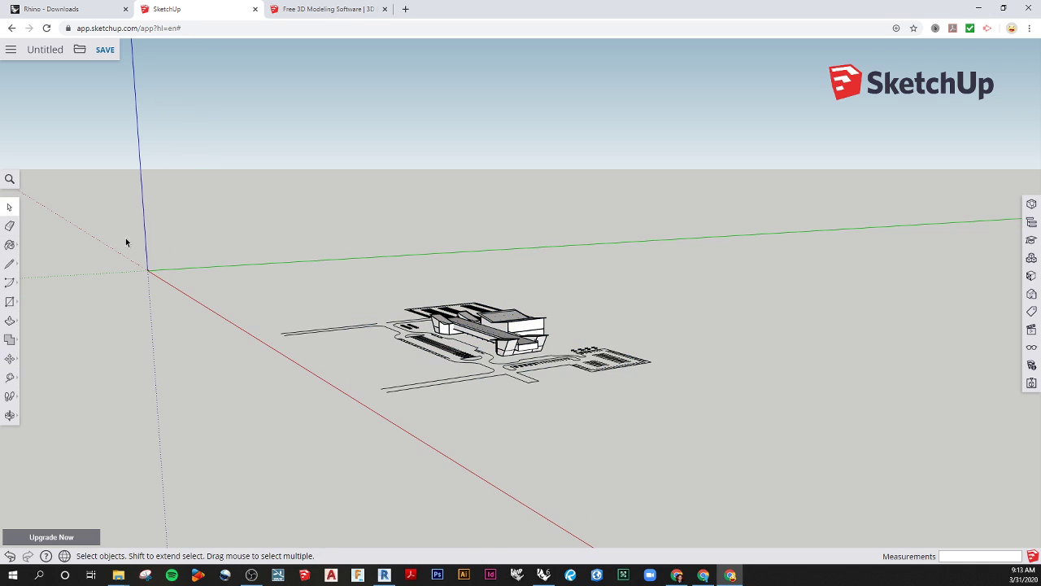
{"action": "left_click_drag", "start_coordinate": [126, 242], "coordinate": [180, 295]}
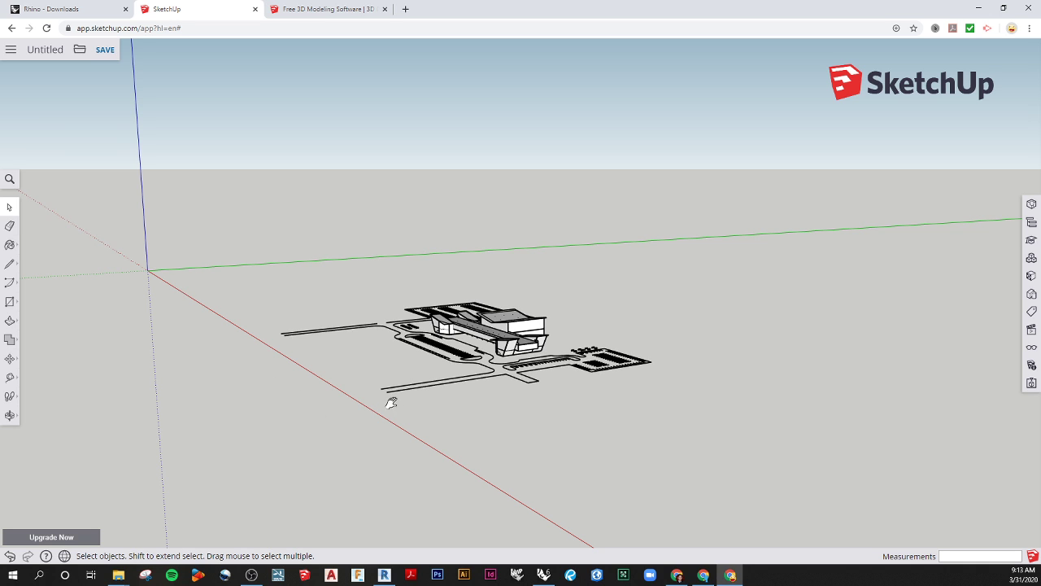
{"action": "middle_click_drag", "start_coordinate": [431, 400], "coordinate": [537, 378]}
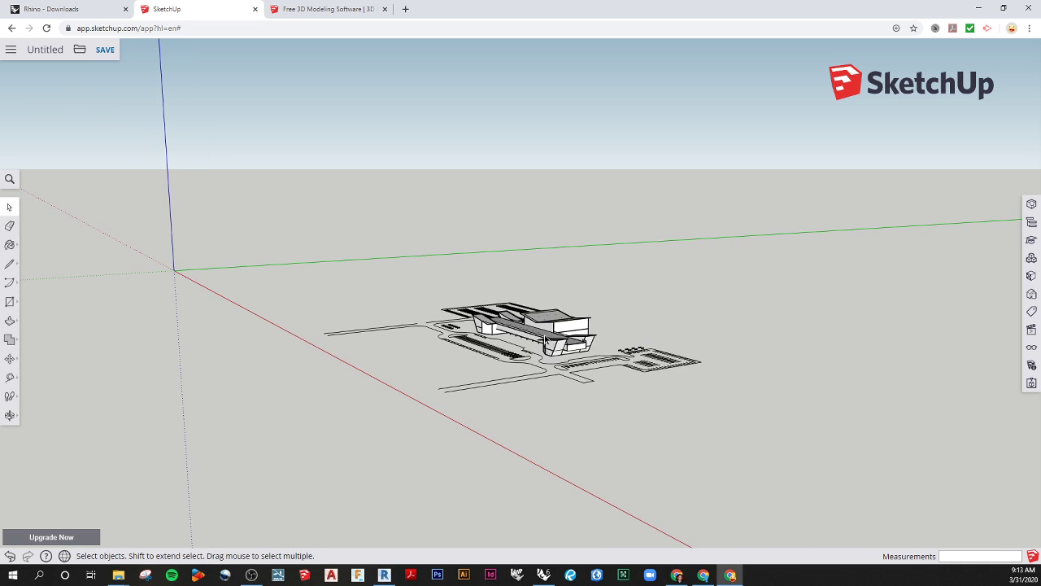
{"action": "scroll", "coordinate": [537, 374], "scroll_direction": "up", "scroll_amount": 6}
{"action": "scroll", "coordinate": [563, 369], "scroll_direction": "up", "scroll_amount": 2}
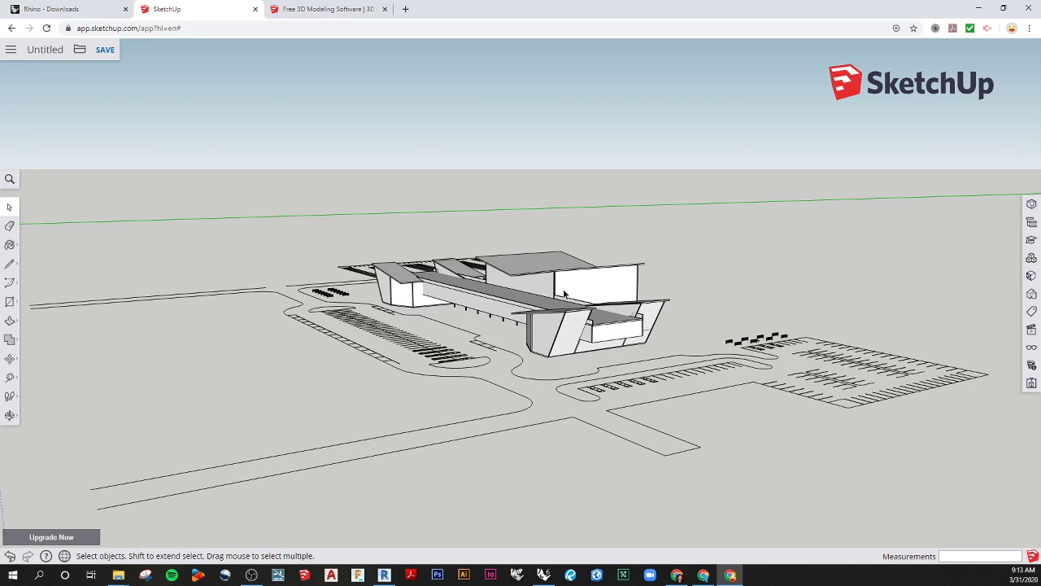
Explode the demo file conversion 2 component from its right-click menu
{"action": "left_click", "coordinate": [591, 296]}
{"action": "right_click", "coordinate": [557, 305]}
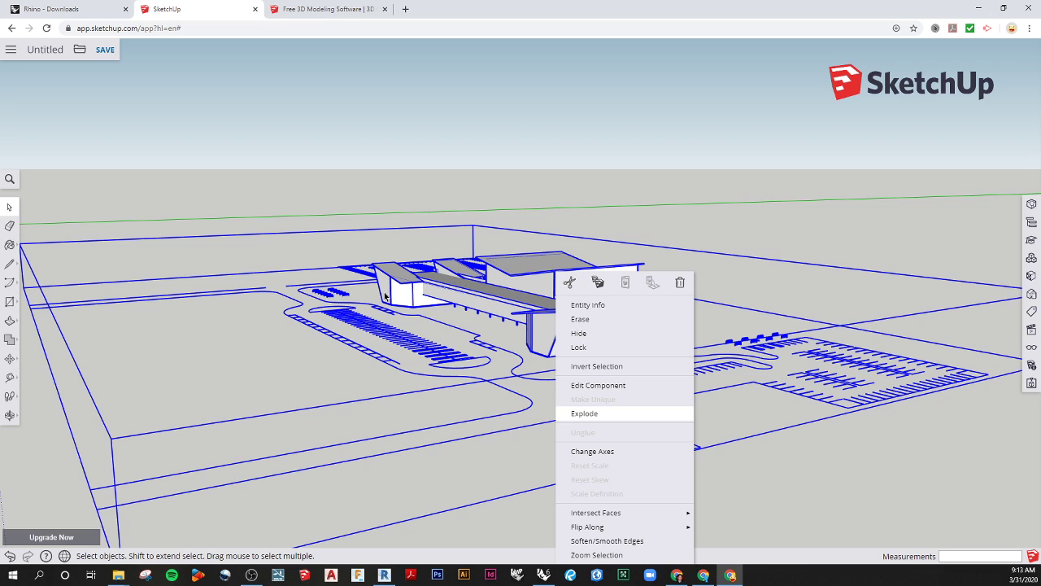
{"action": "key", "text": "Return"}
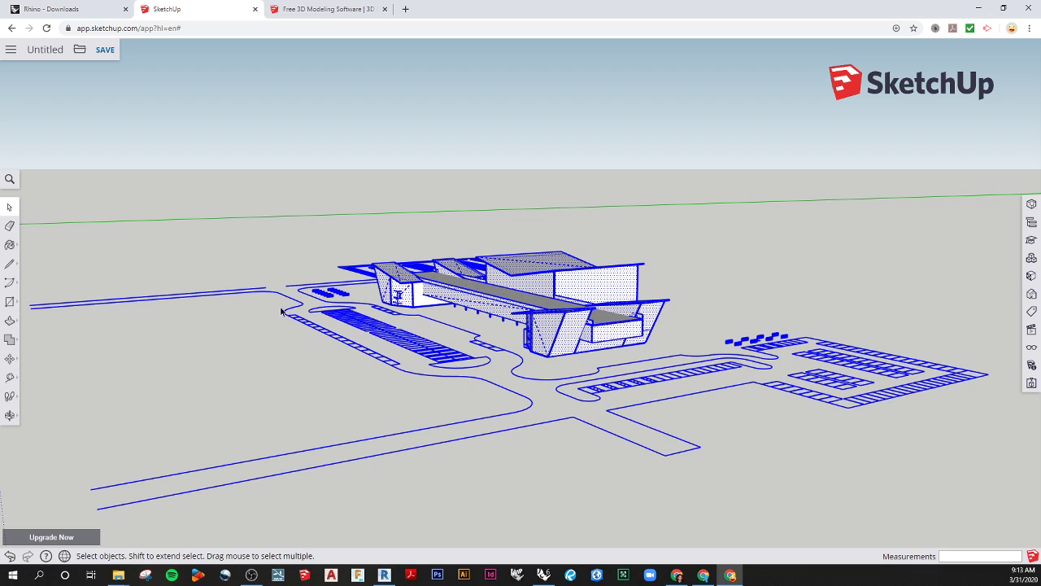
Delete the small stray parking-stall outline in front of the building
{"action": "left_click", "coordinate": [409, 356]}
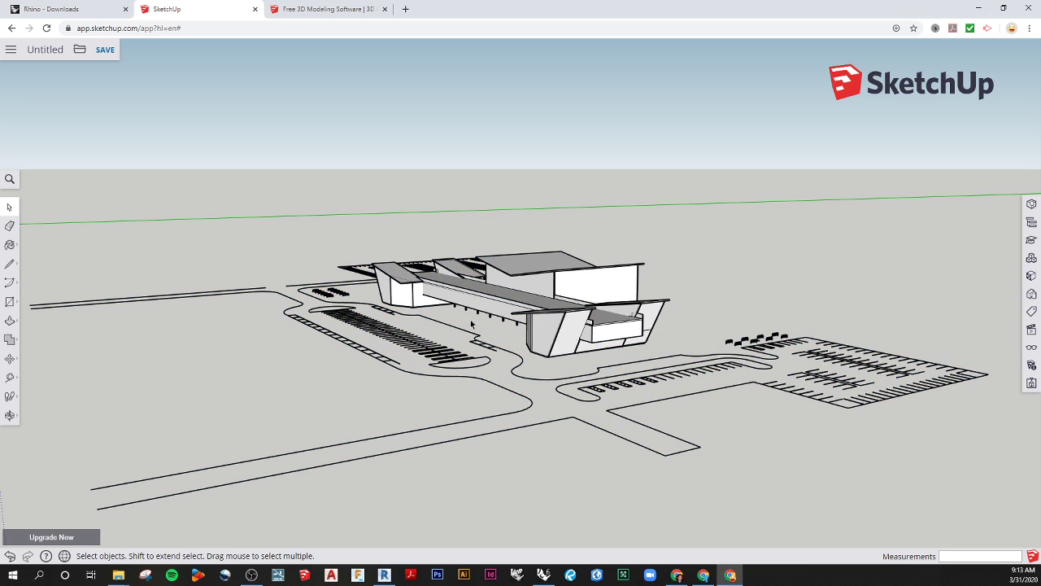
{"action": "scroll", "coordinate": [472, 324], "scroll_direction": "up", "scroll_amount": 2}
{"action": "left_click", "coordinate": [416, 355]}
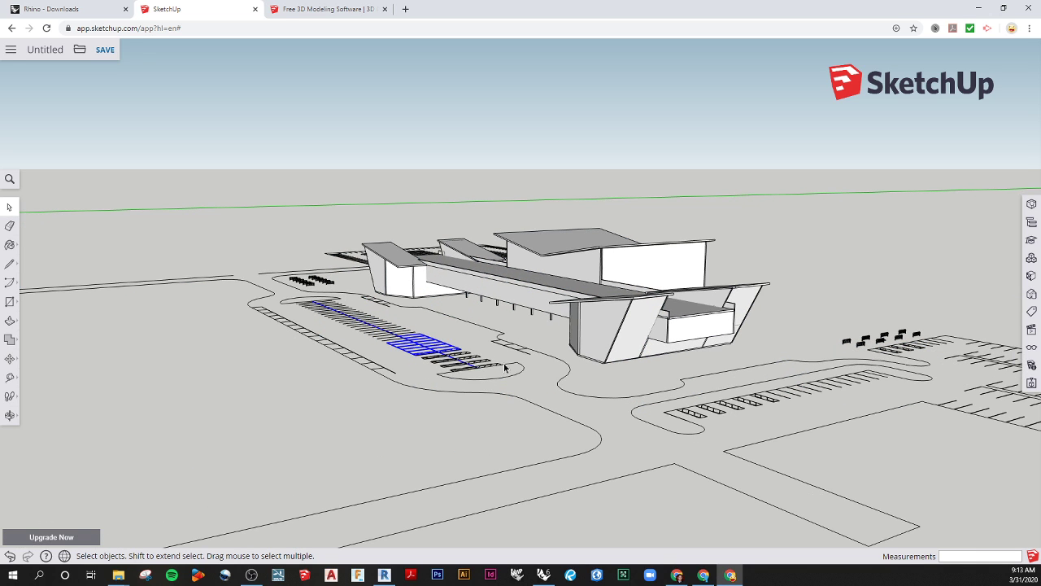
{"action": "left_click_drag", "start_coordinate": [488, 328], "coordinate": [547, 363]}
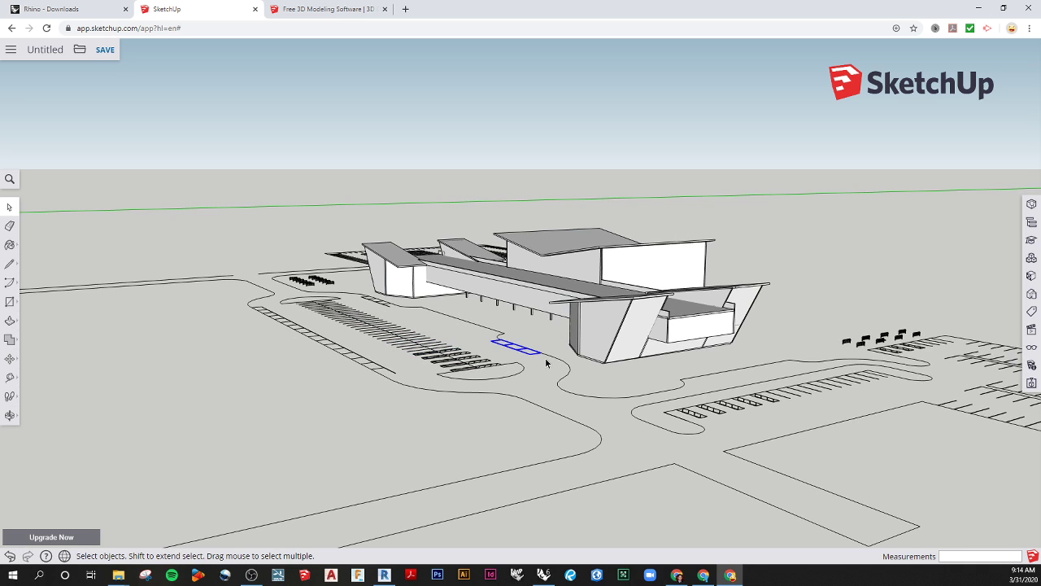
{"action": "key", "text": "Delete"}
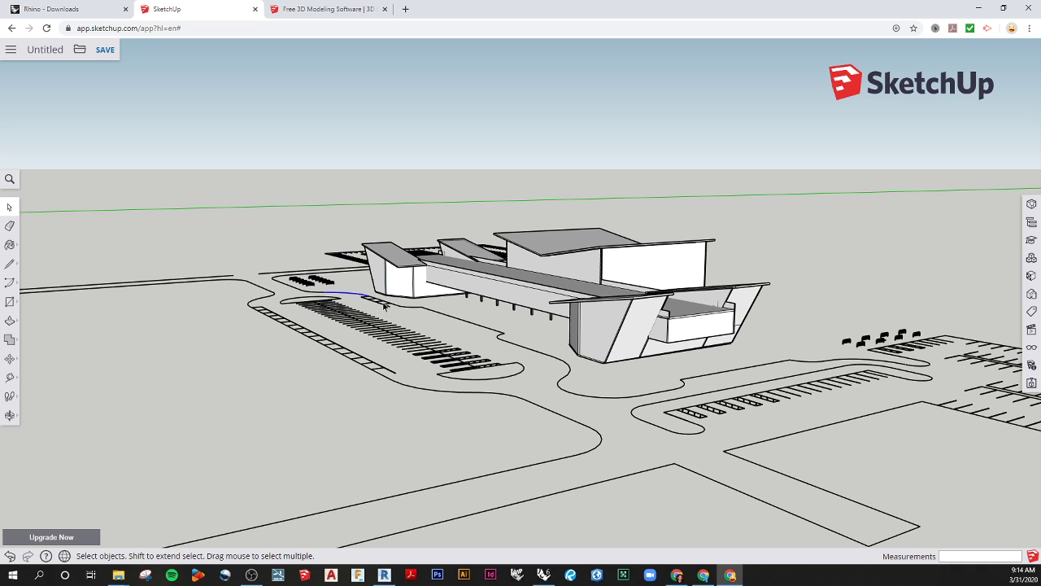
Select a parking-stall group in the lot and bring up its context options
{"action": "scroll", "coordinate": [566, 355], "scroll_direction": "up", "scroll_amount": 2}
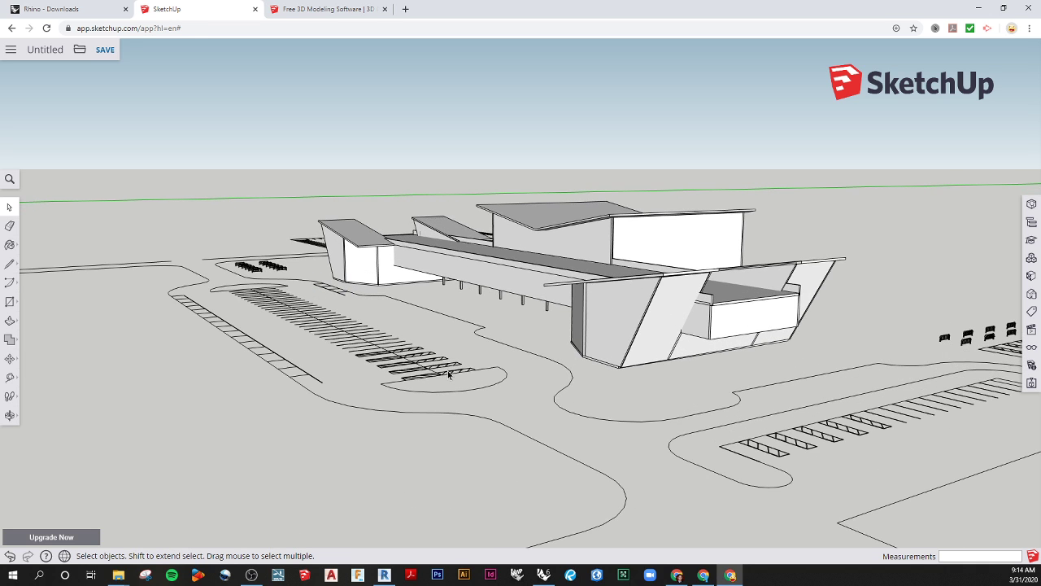
{"action": "left_click", "coordinate": [446, 368]}
{"action": "scroll", "coordinate": [439, 371], "scroll_direction": "up", "scroll_amount": 6}
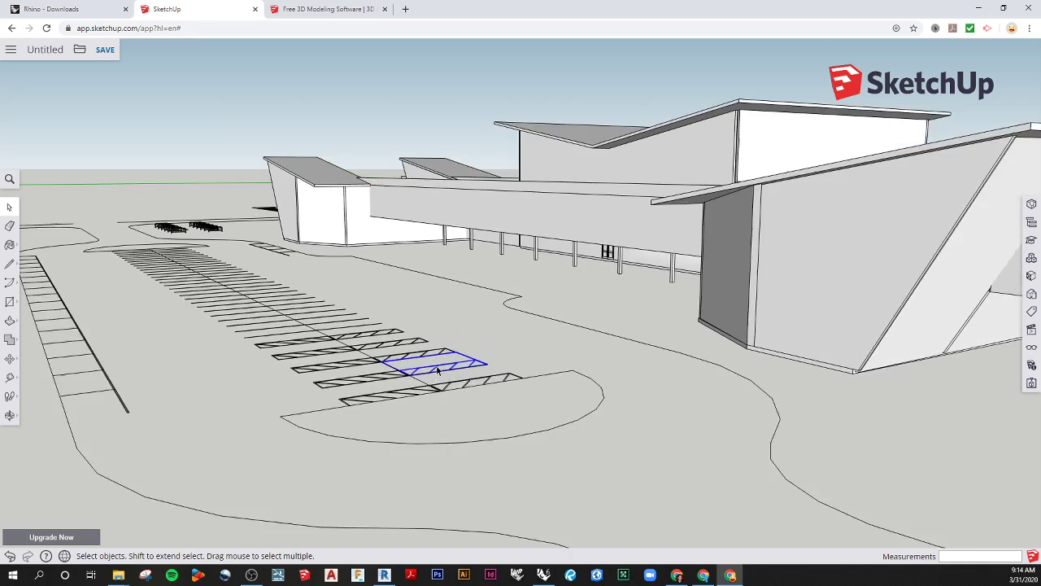
{"action": "scroll", "coordinate": [423, 372], "scroll_direction": "up", "scroll_amount": 1}
{"action": "right_click", "coordinate": [411, 374]}
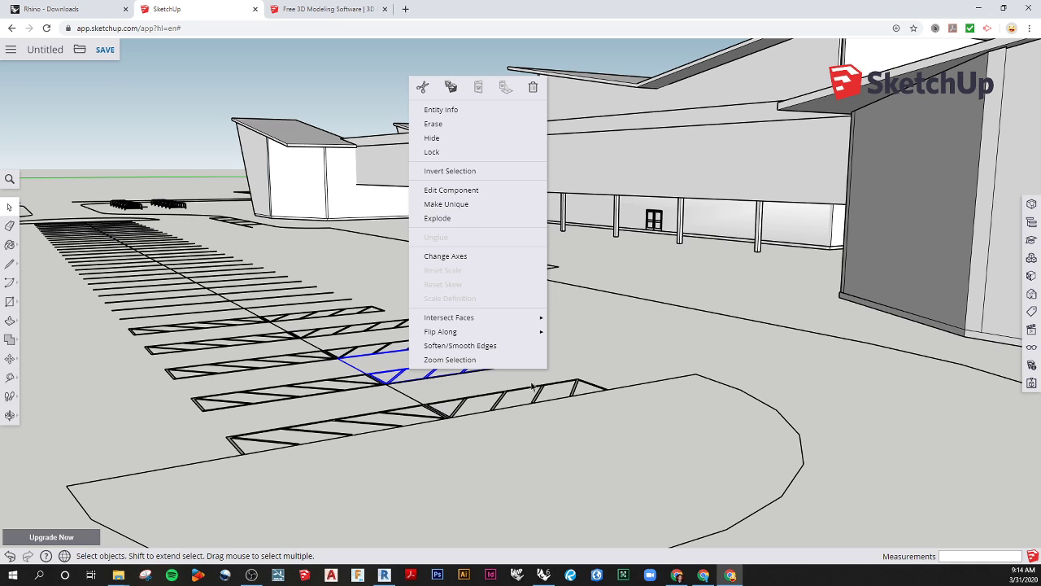
{"action": "left_click", "coordinate": [618, 329]}
Push/pull the small face beside the end wing out into a block
{"action": "middle_click_drag", "start_coordinate": [608, 334], "coordinate": [510, 348]}
{"action": "scroll", "coordinate": [510, 348], "scroll_direction": "down", "scroll_amount": 3}
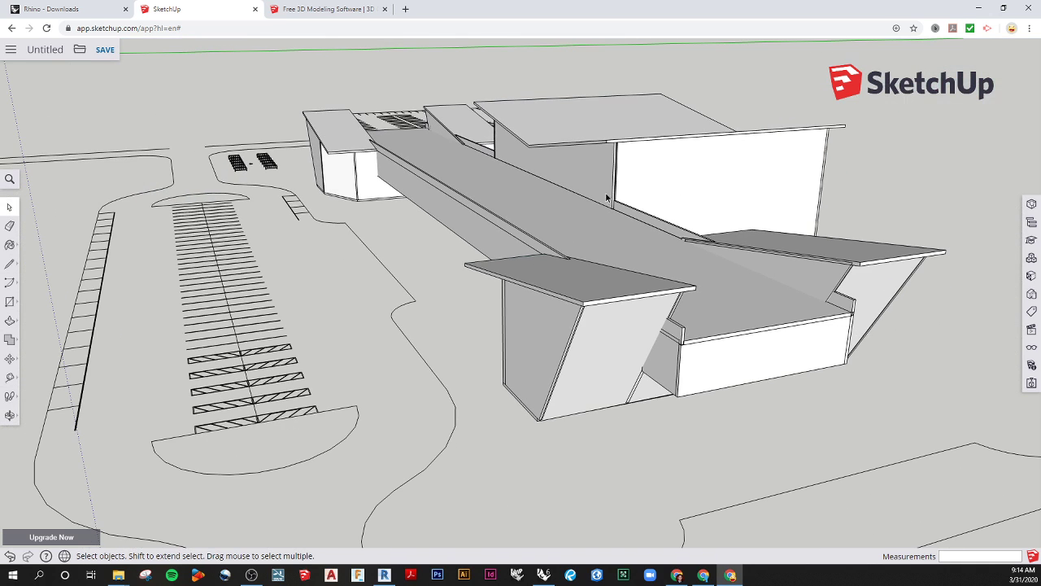
{"action": "left_click", "coordinate": [10, 321]}
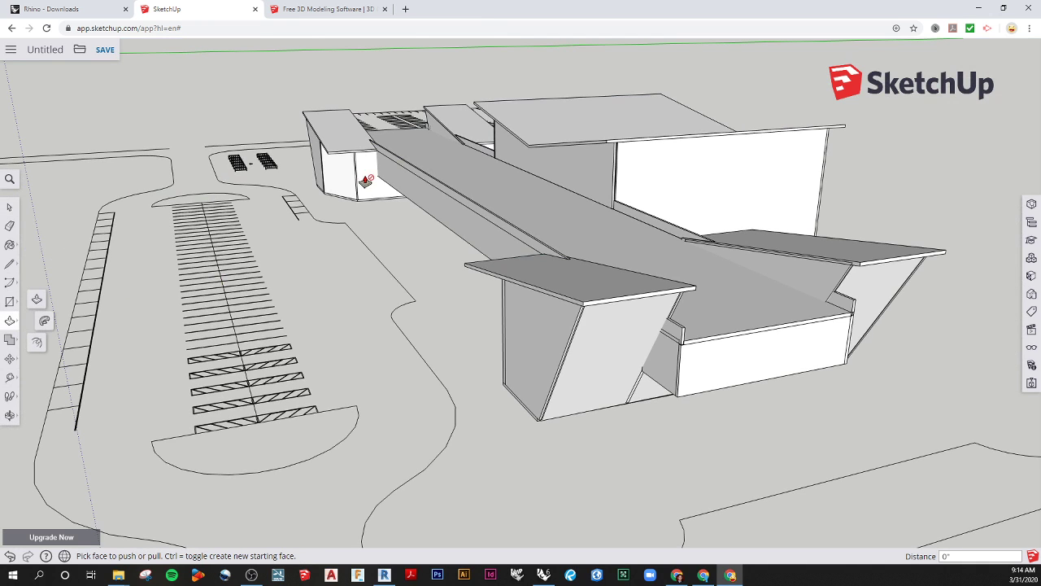
{"action": "left_click", "coordinate": [368, 183]}
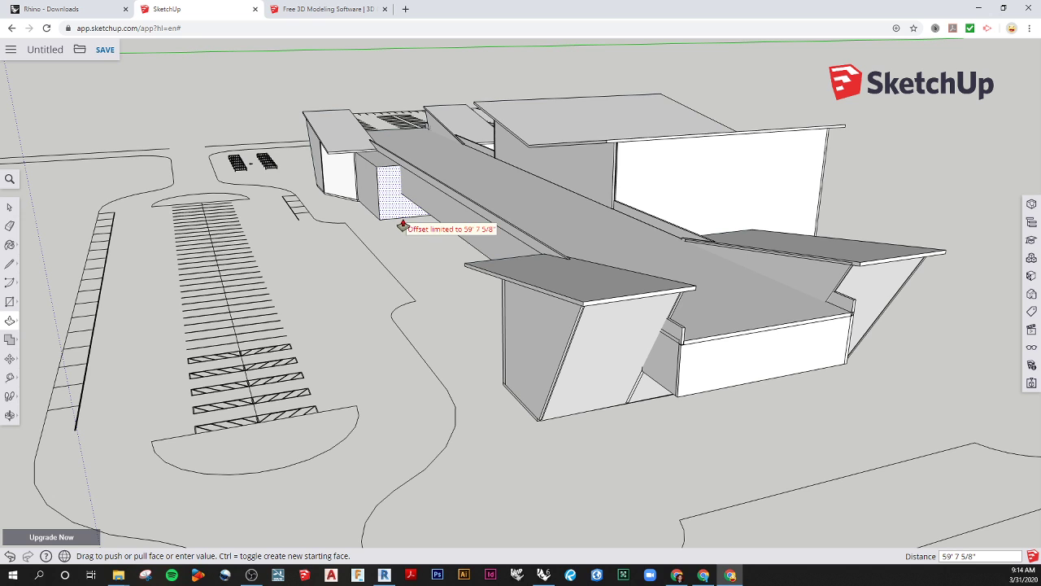
{"action": "left_click", "coordinate": [496, 226]}
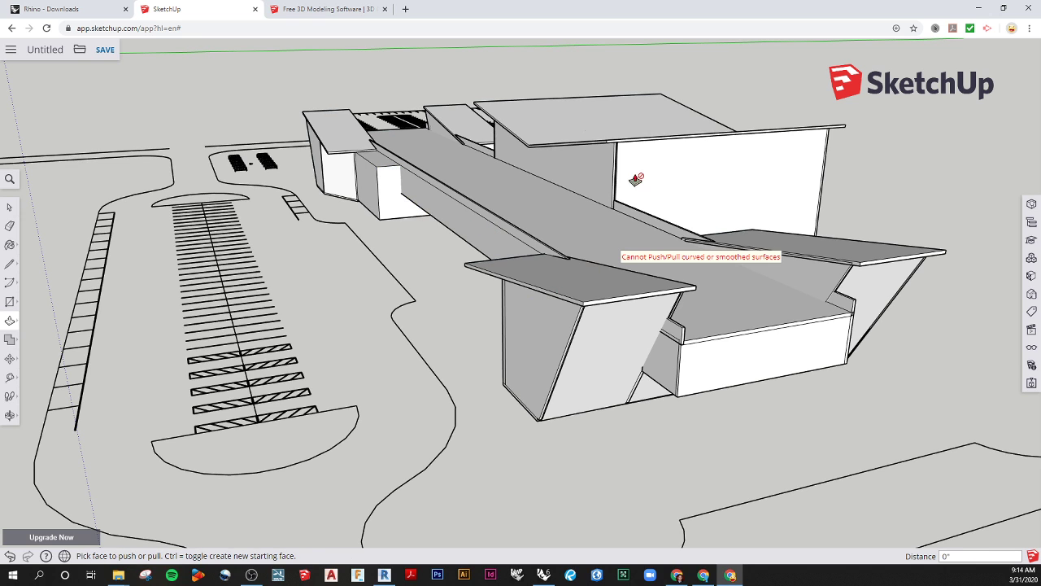
Raise the small roof face with push/pull, then view the building from the front
{"action": "left_click", "coordinate": [435, 129]}
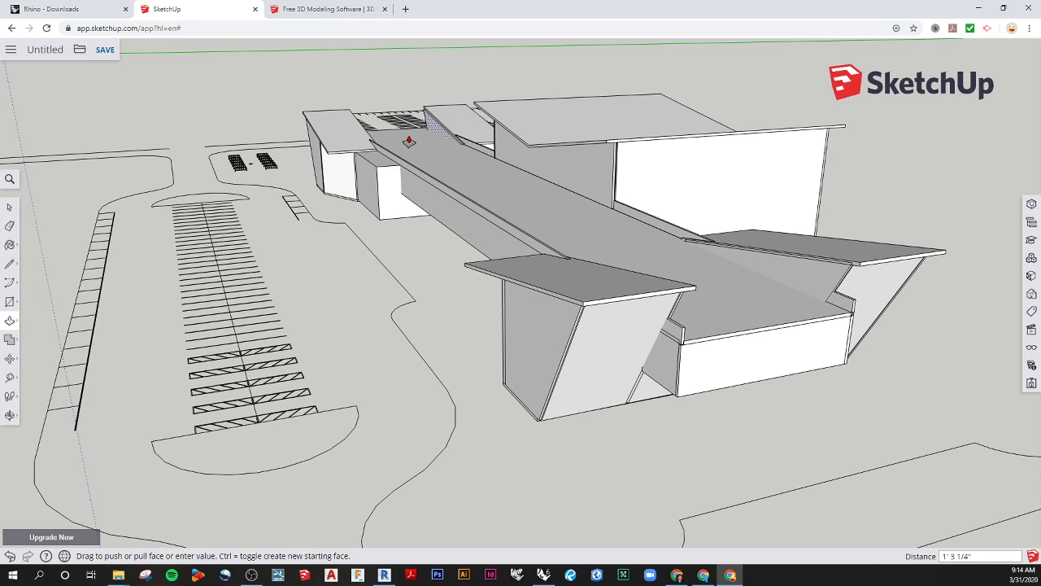
{"action": "left_click", "coordinate": [527, 252]}
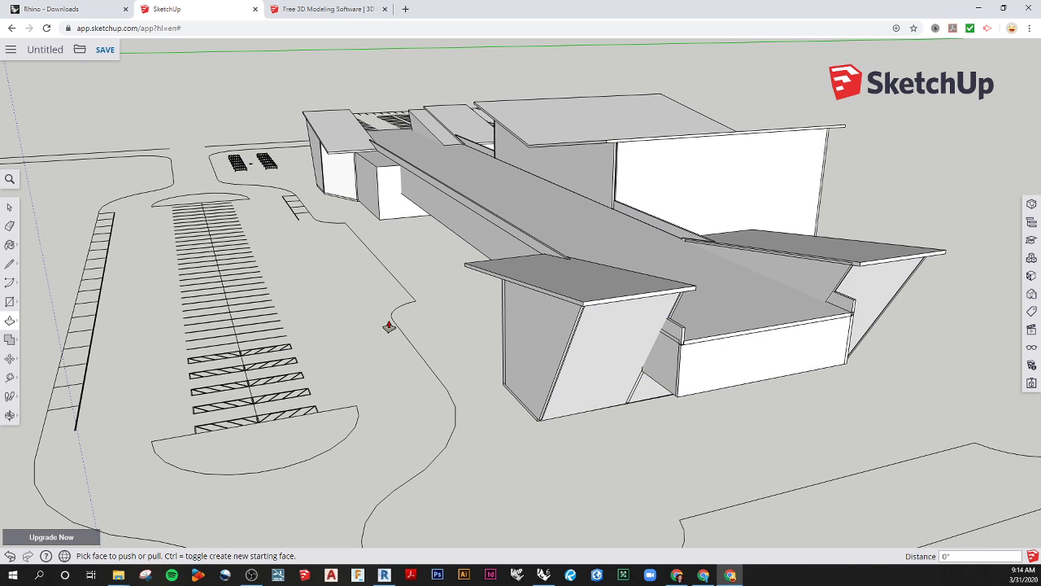
{"action": "scroll", "coordinate": [391, 324], "scroll_direction": "down", "scroll_amount": 2}
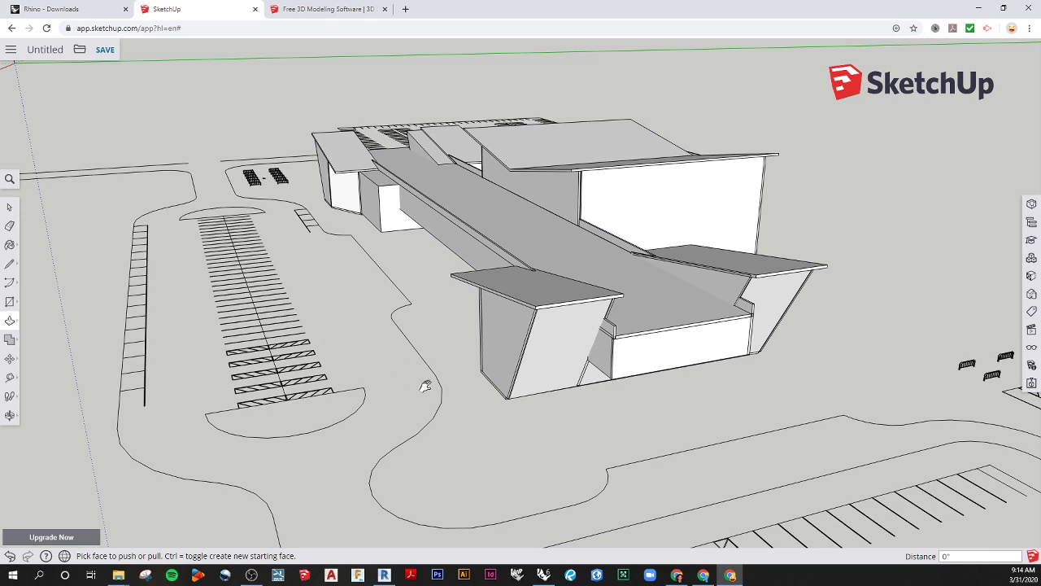
{"action": "middle_click_drag", "start_coordinate": [425, 385], "coordinate": [419, 308]}
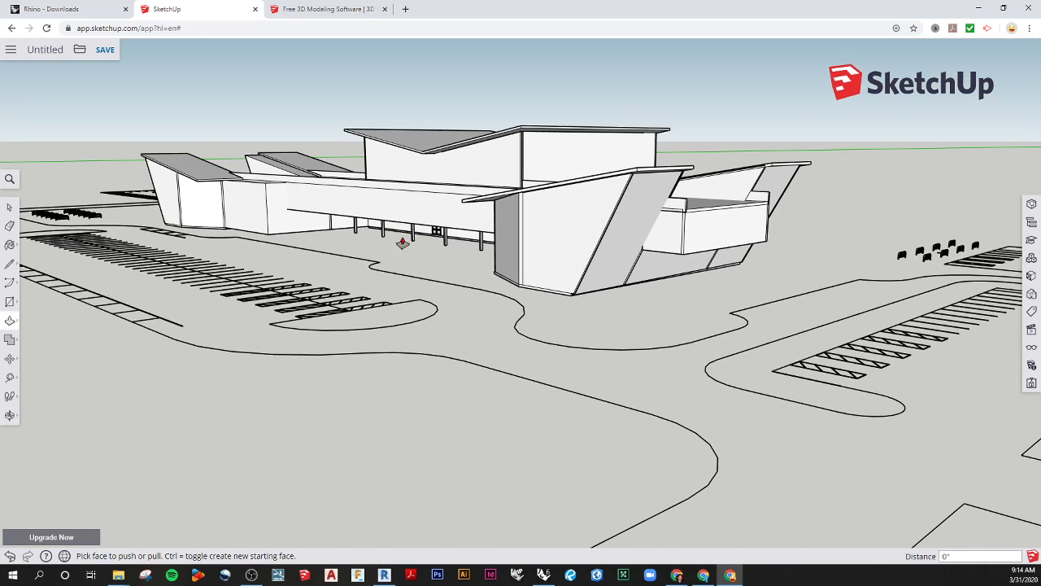